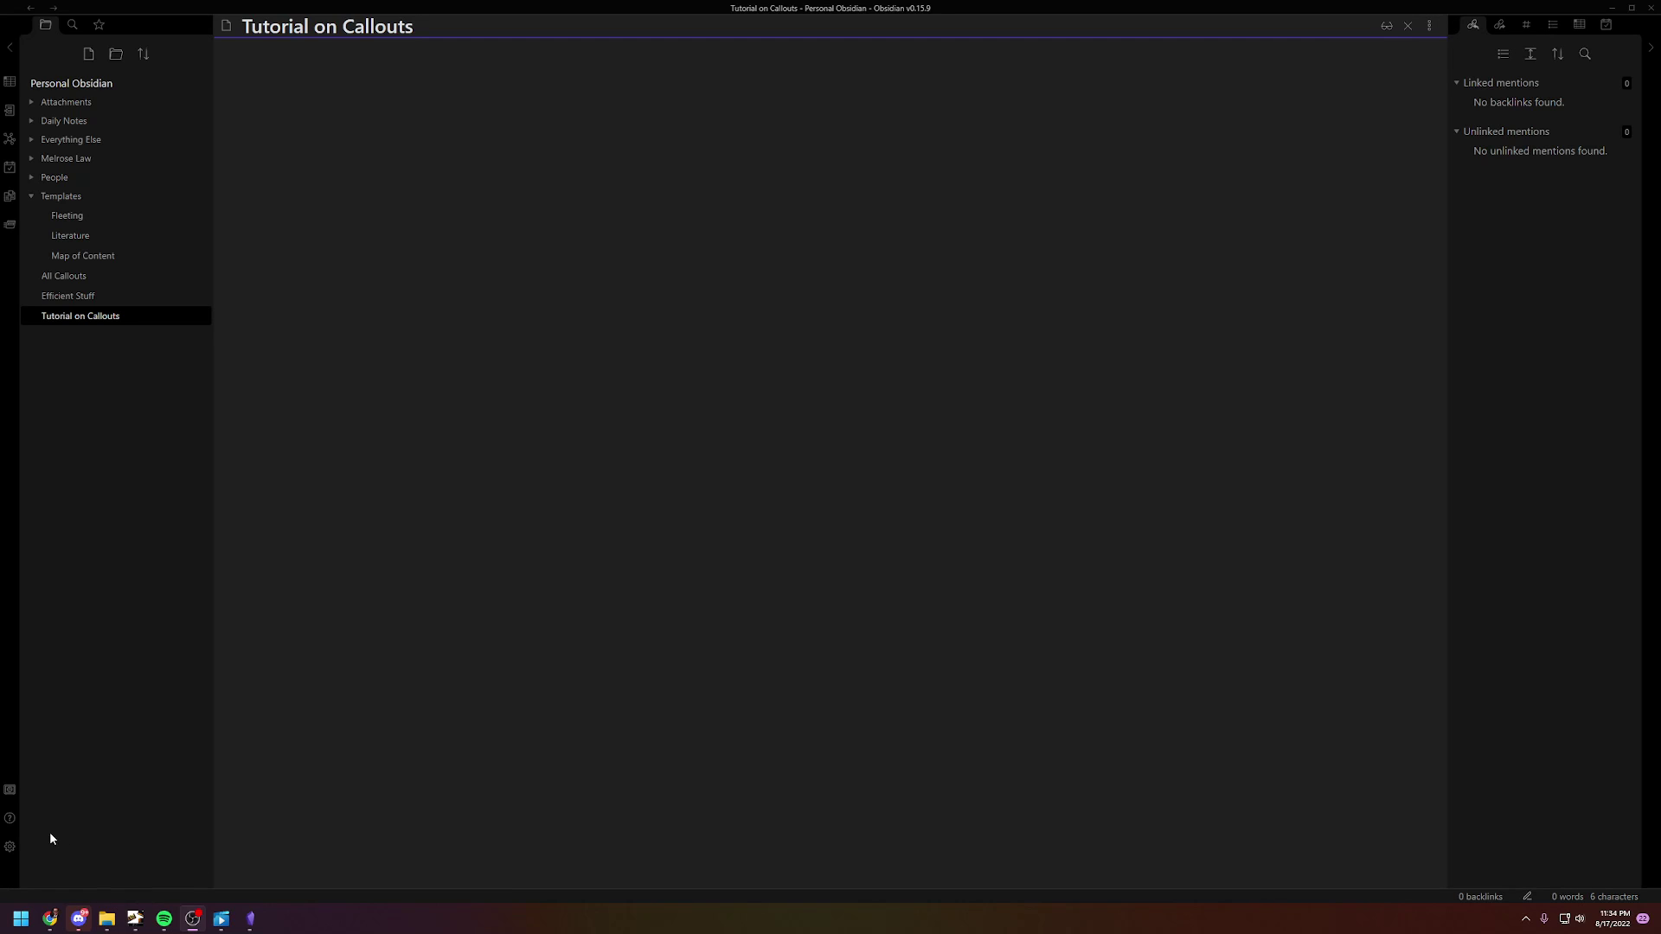
Bring the Obsidian window into focus.
click(71, 841)
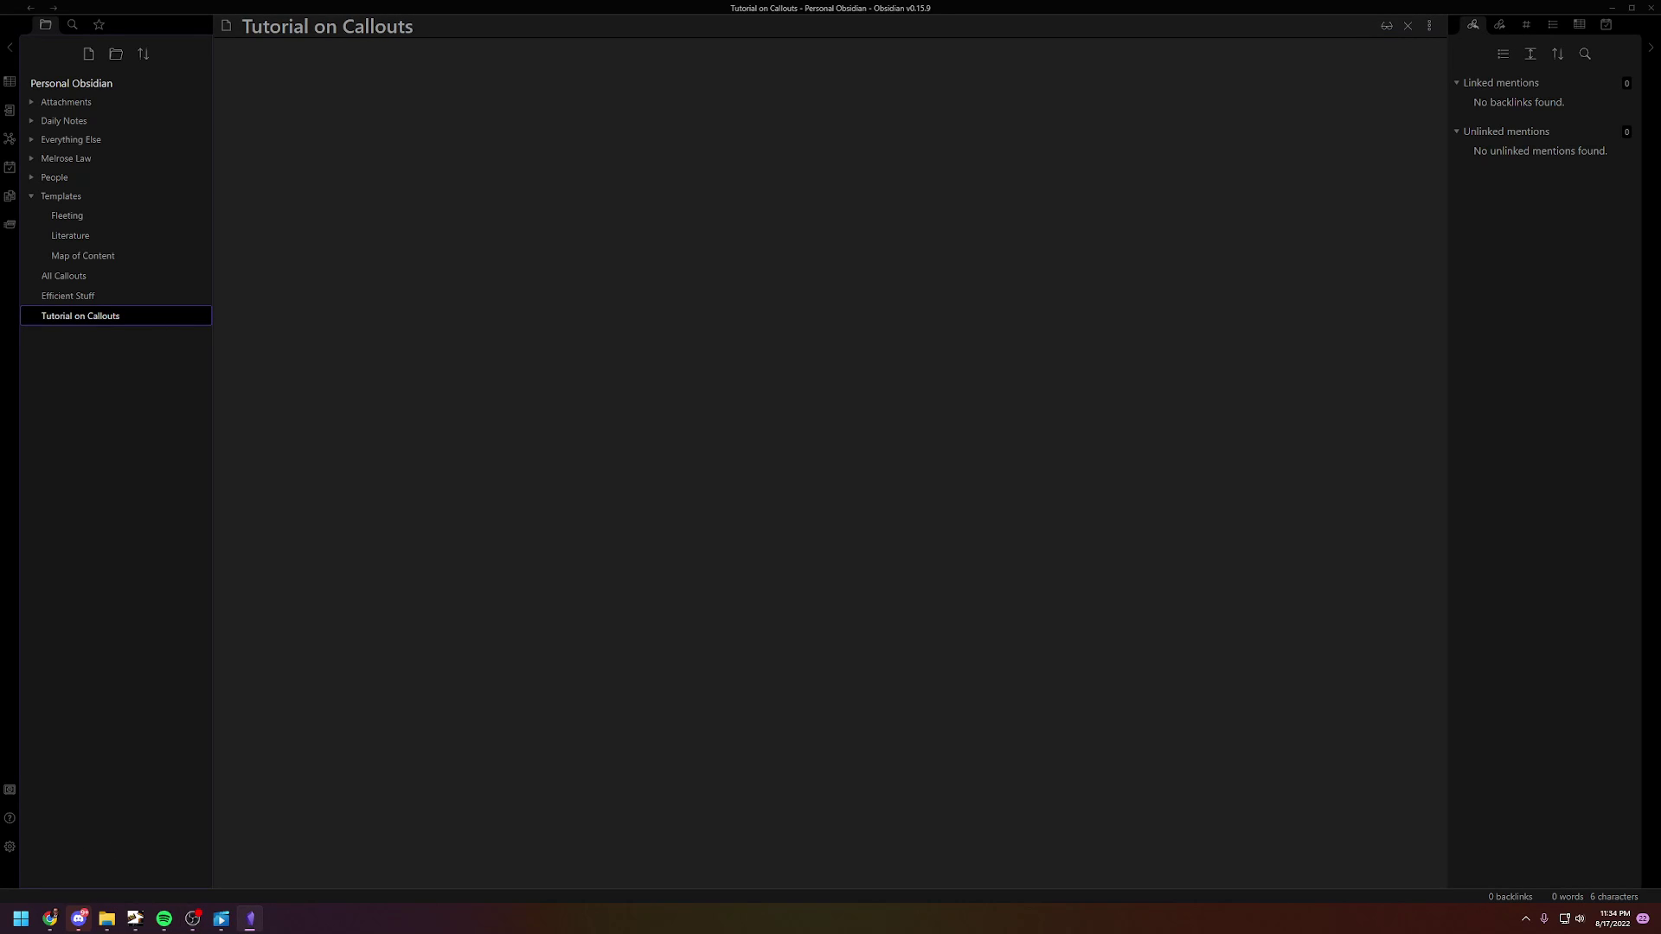
Go to the Community plugins settings and check installed plugins for updates.
click(9, 850)
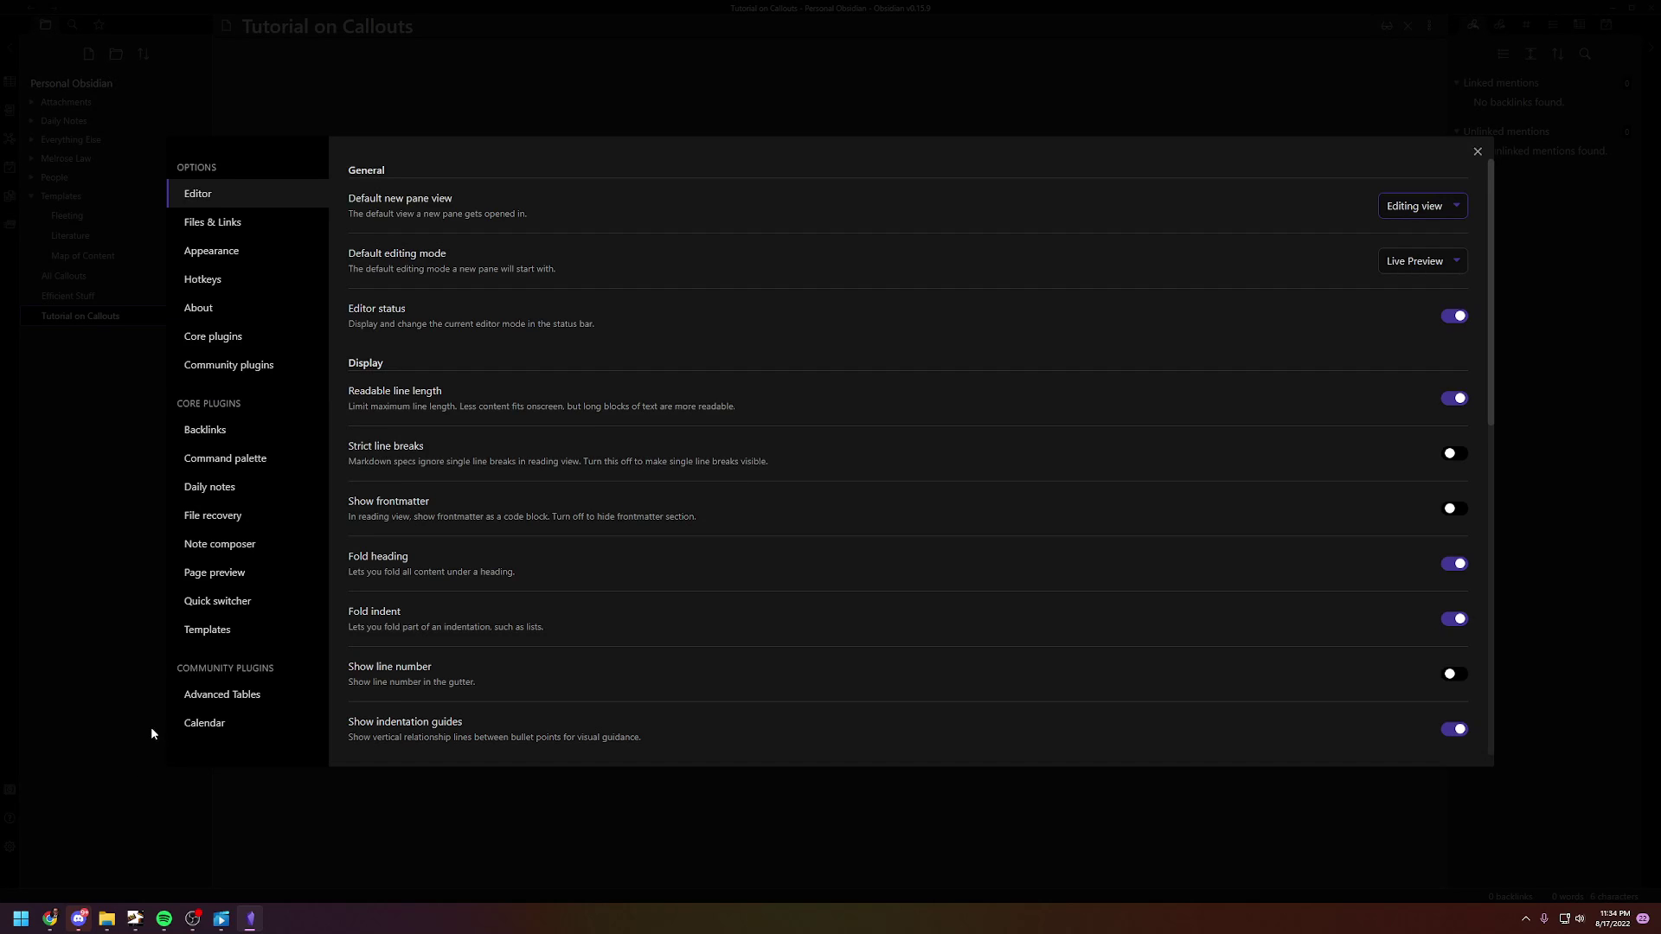
click(241, 373)
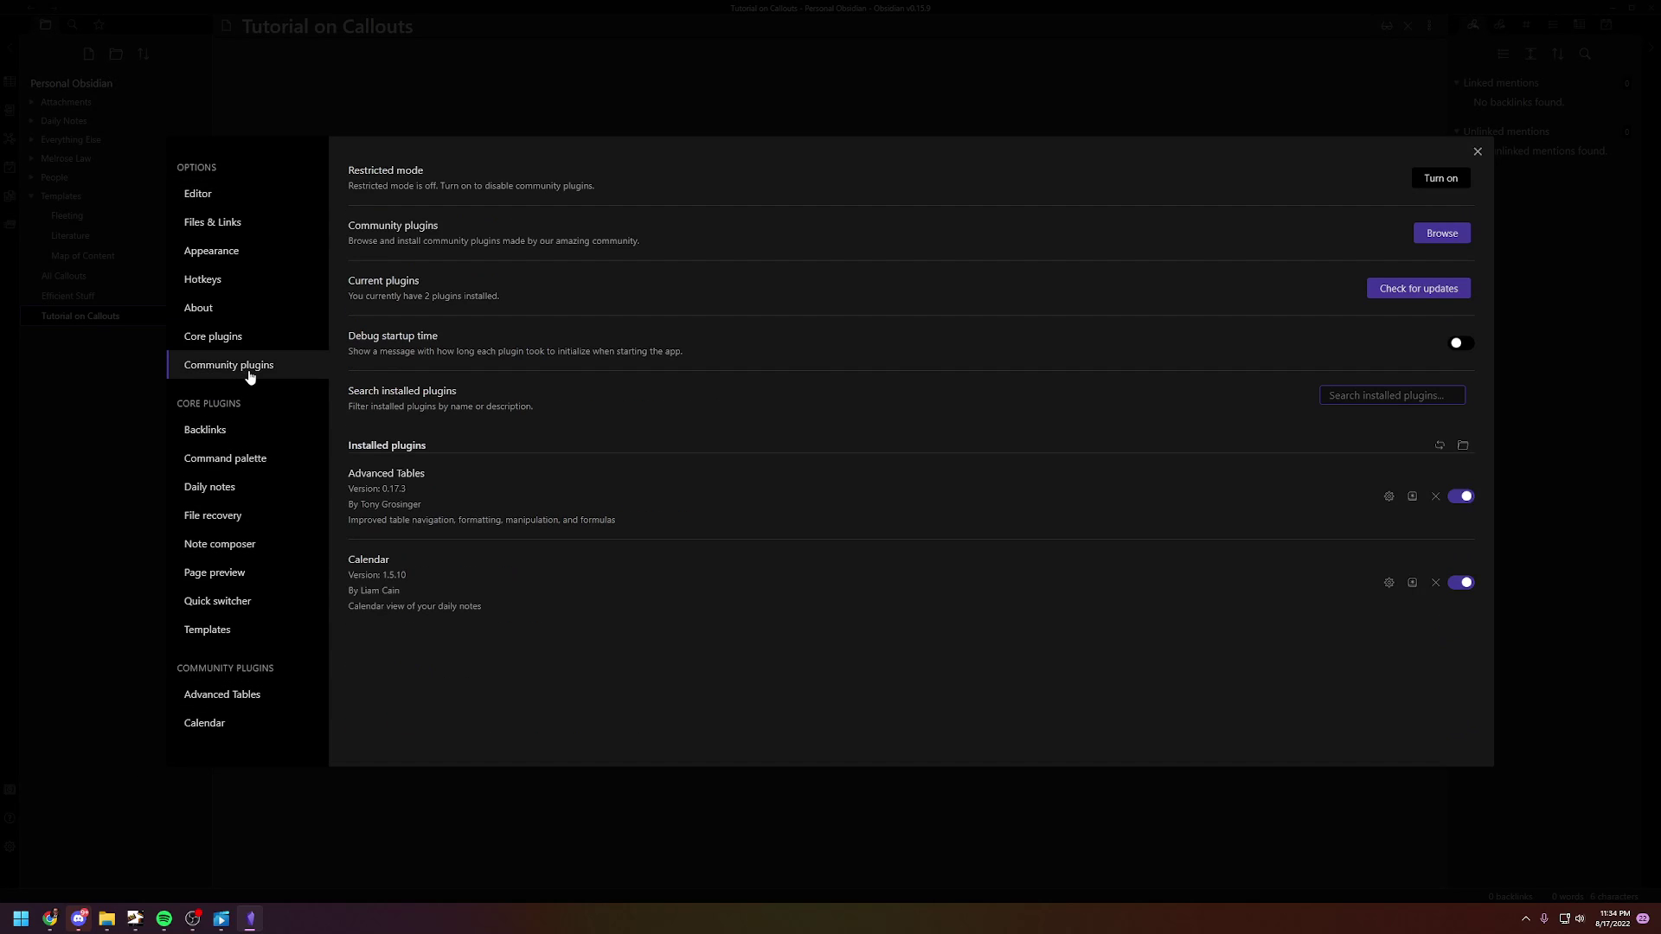
click(1415, 289)
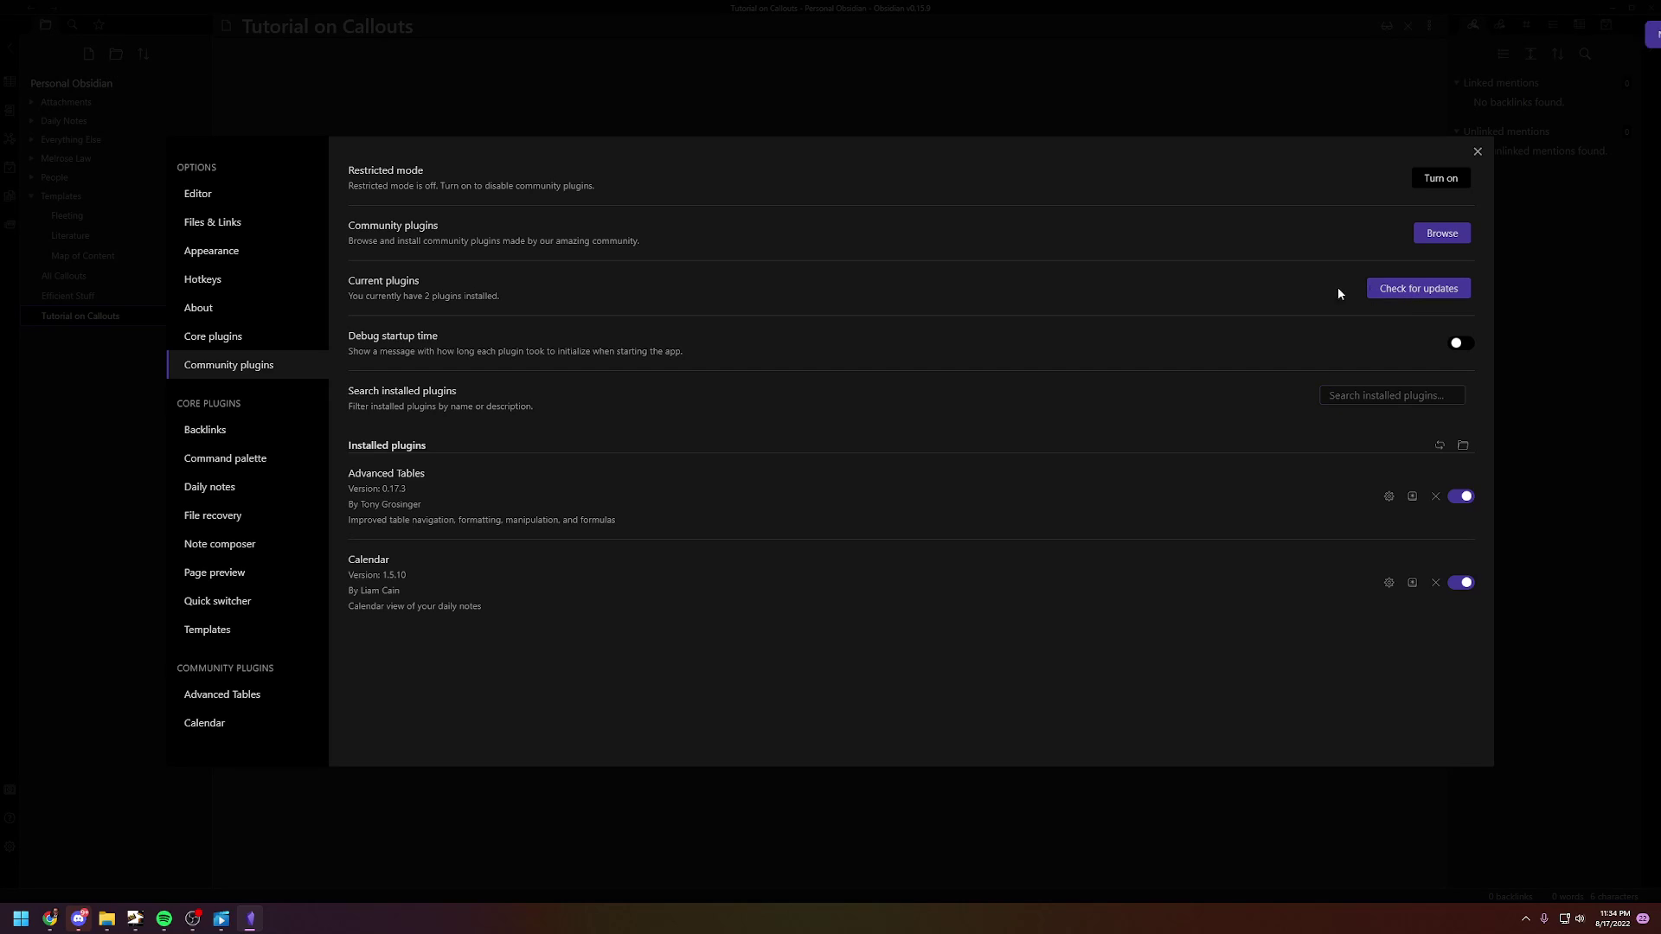
Browse the community plugin catalogue to the Admonition plugin's details, then close the browser.
click(1428, 233)
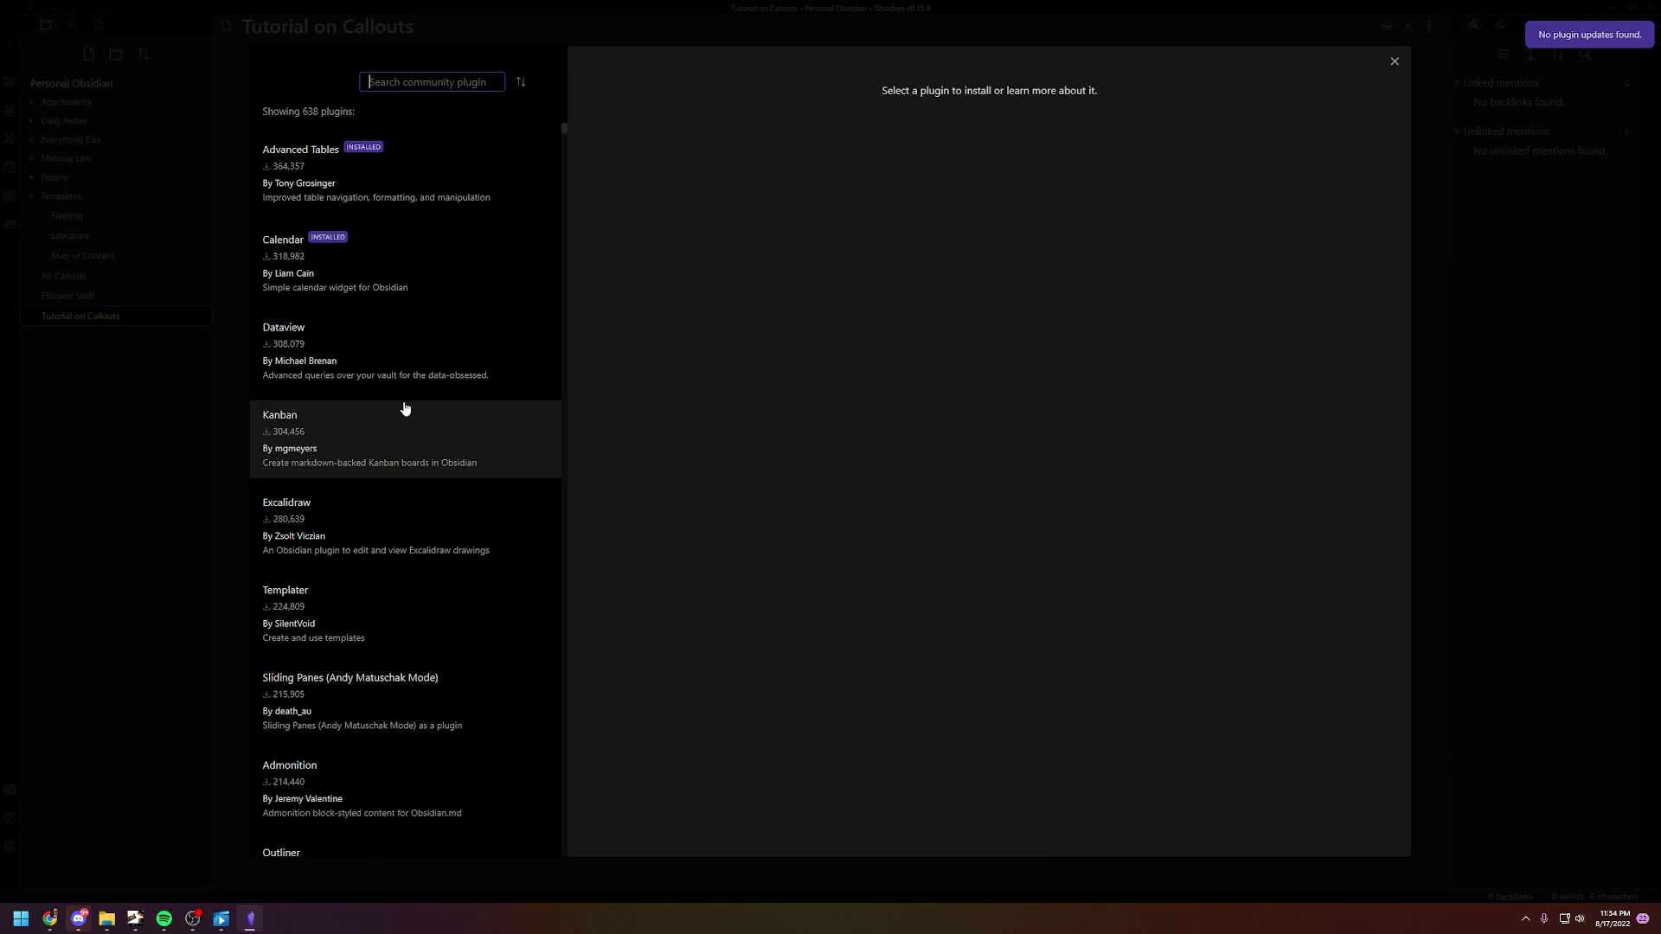
scroll(394, 405, down, 1)
scroll(394, 404, down, 2)
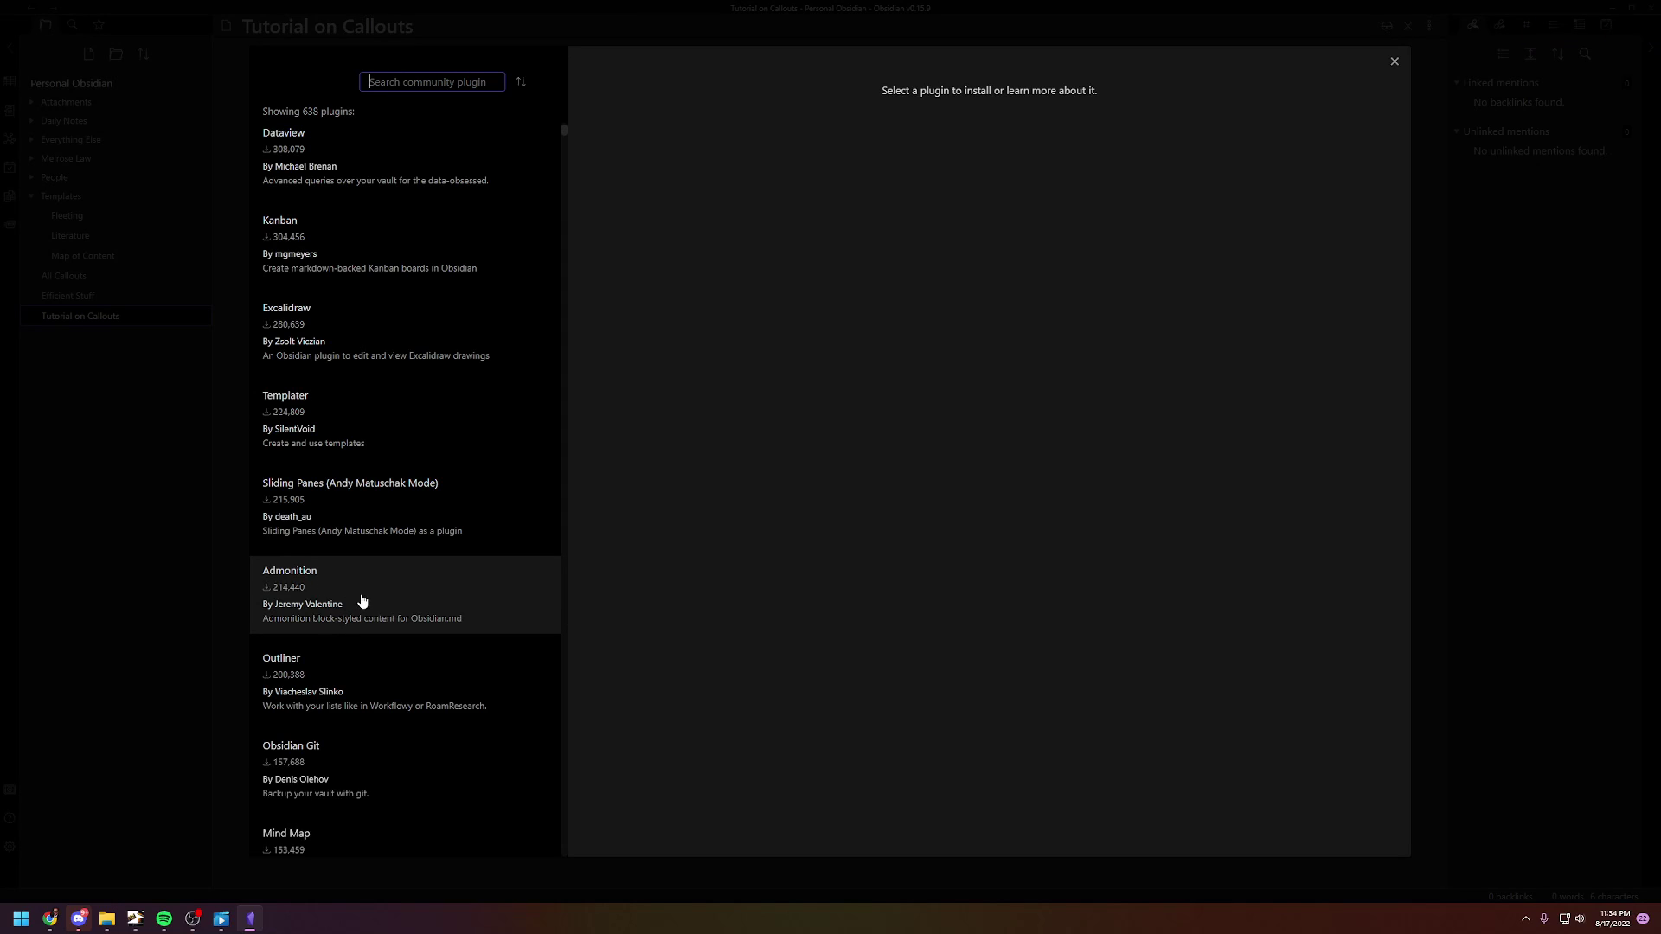
click(406, 612)
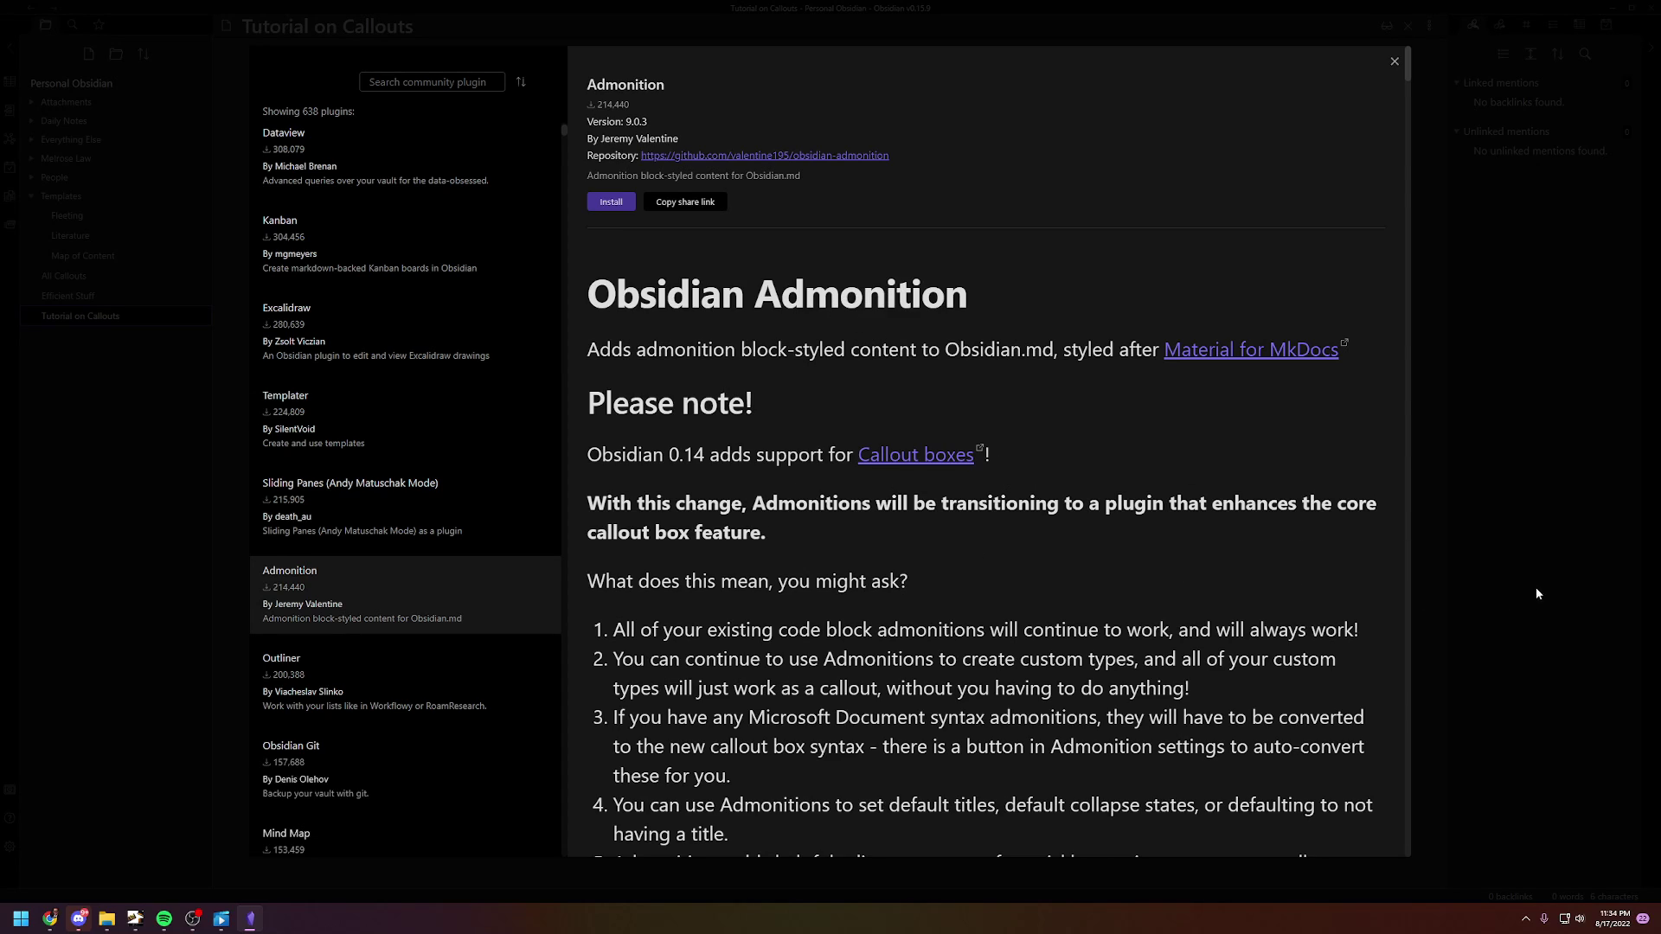
click(1392, 63)
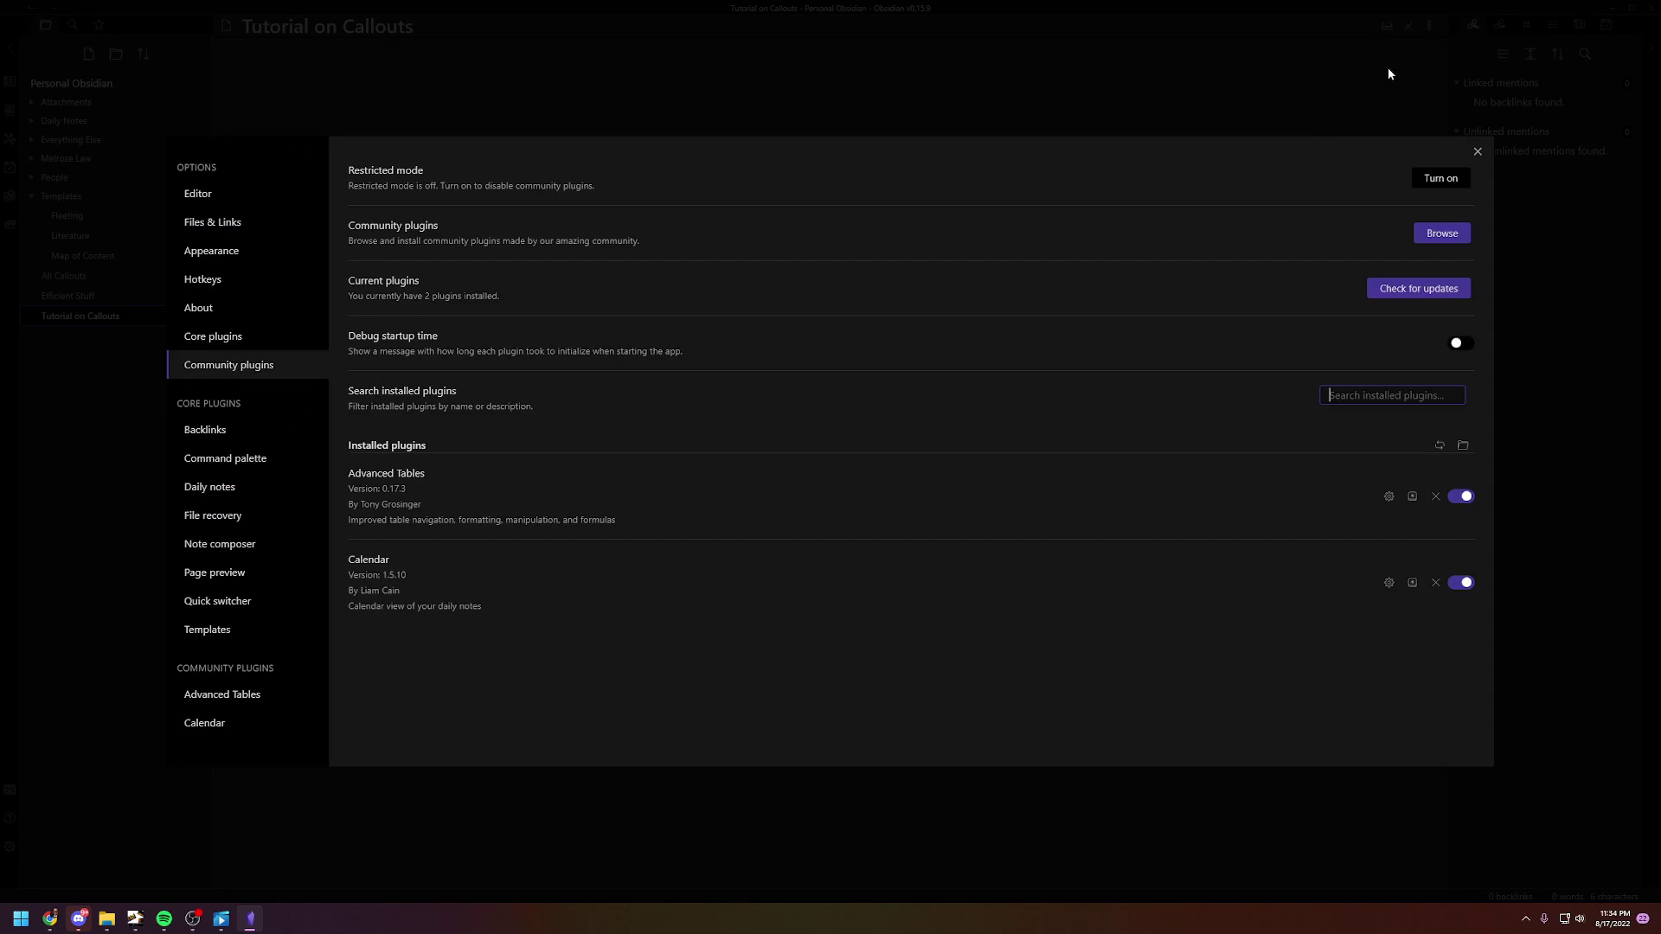
Close Settings and put the cursor in the empty 'Tutorial on Callouts' note.
click(1553, 521)
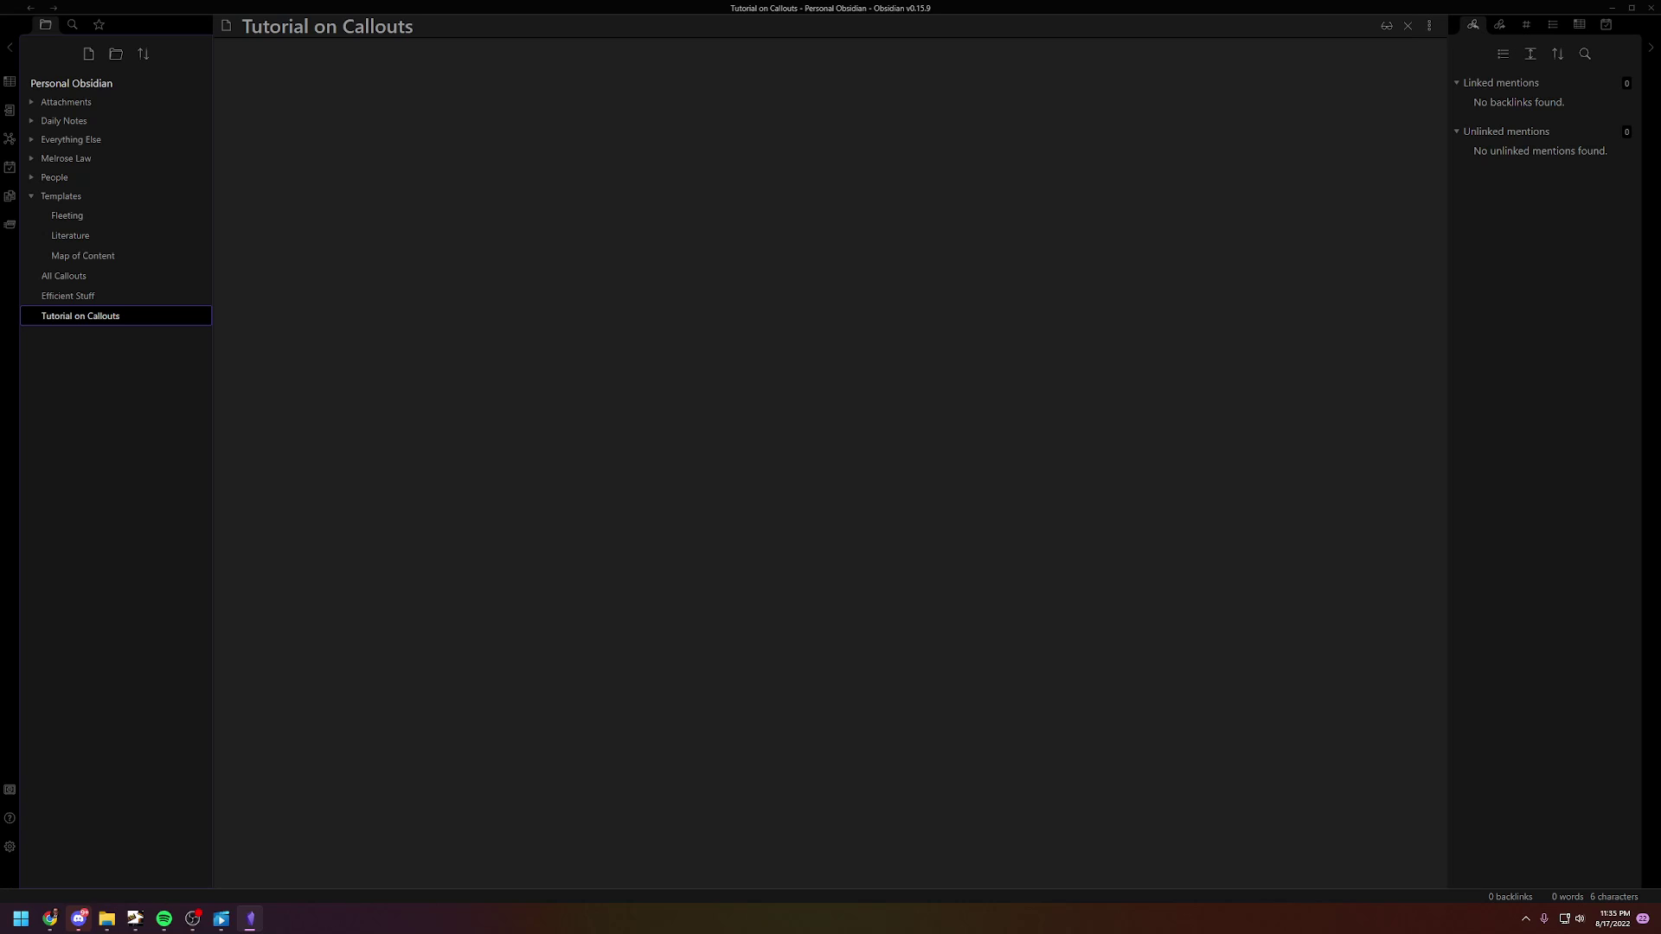
key(alt+Tab)
click(750, 122)
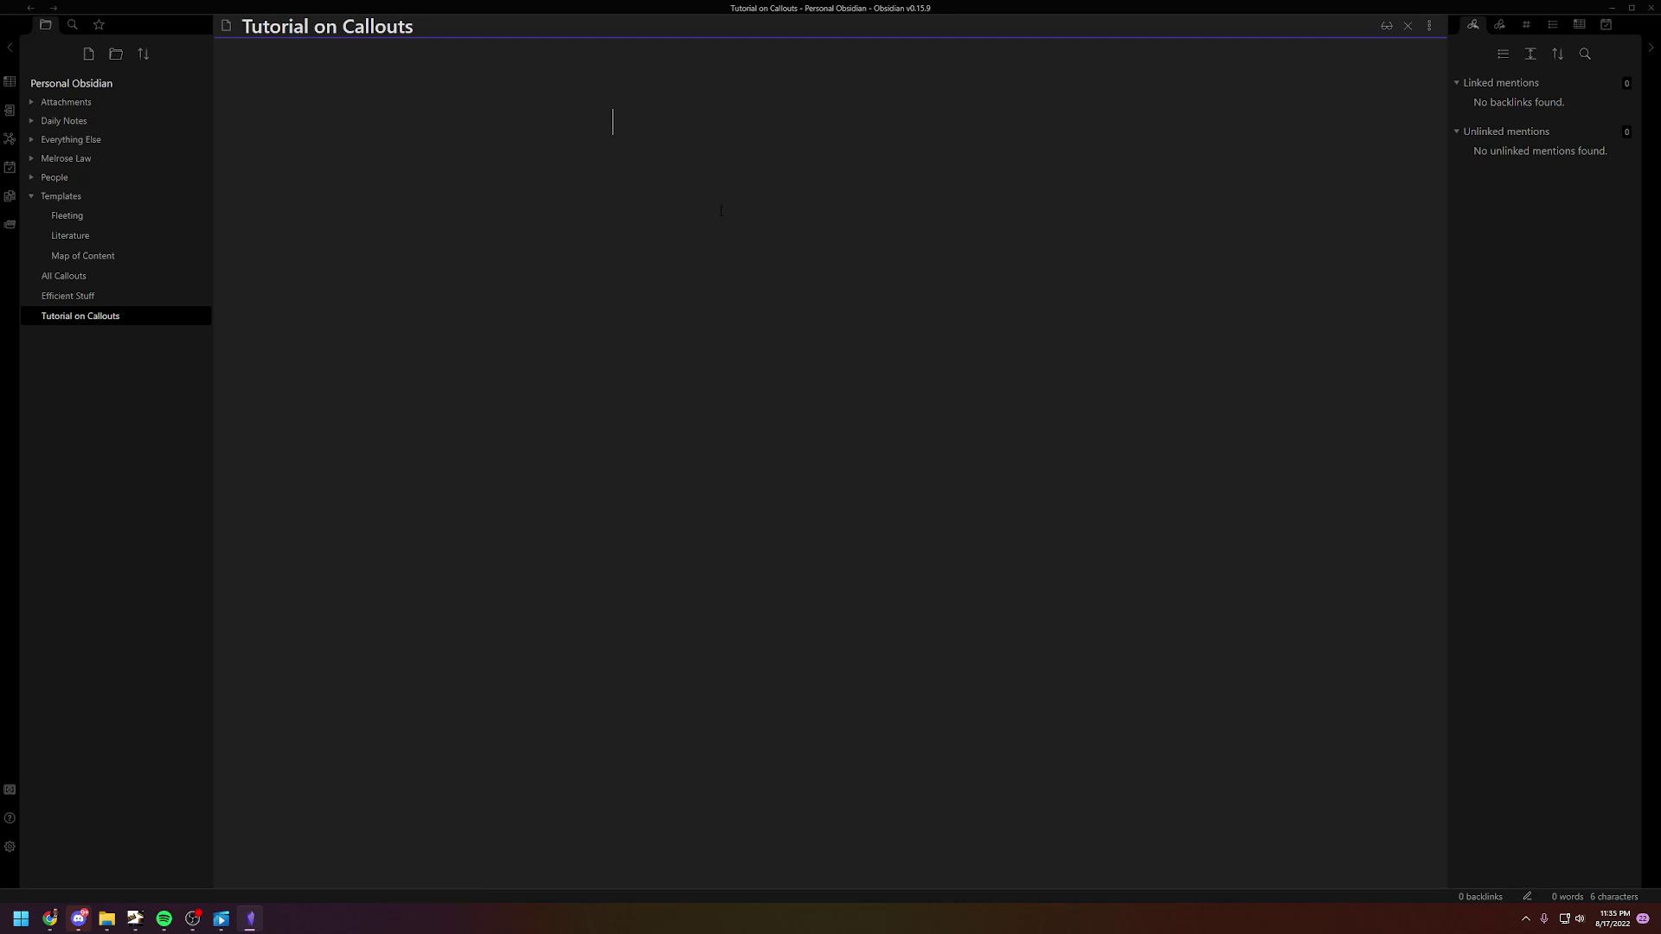
Write a '> [!Note] Title' callout with body 'Body', render it, and return to the top.
text(> )
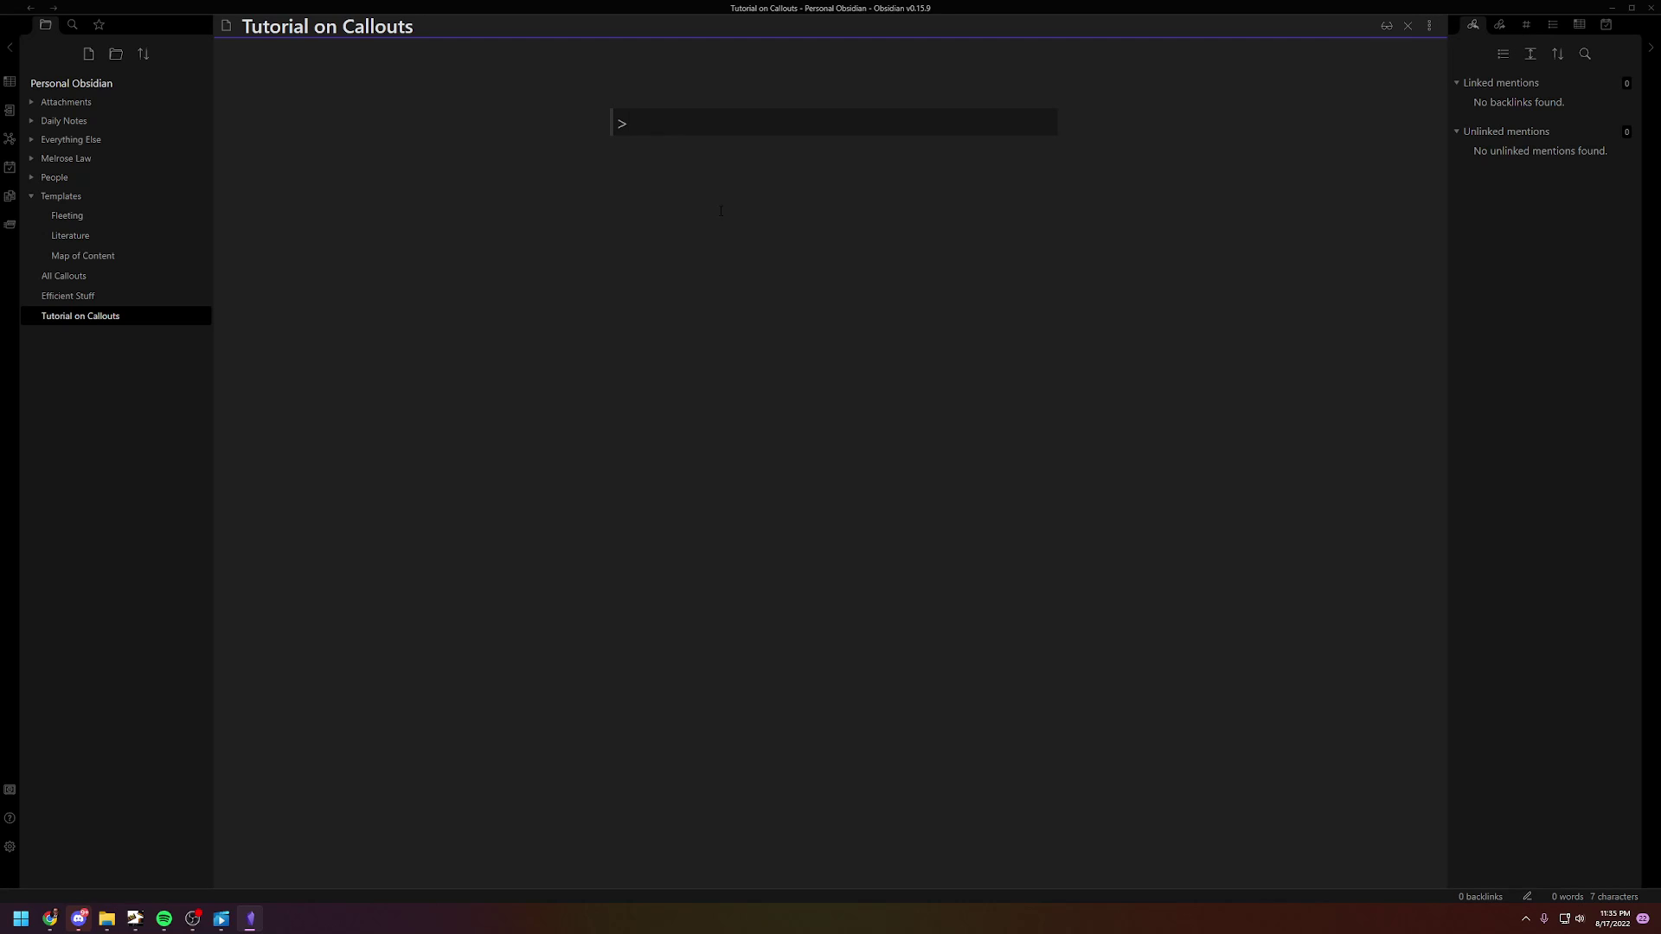
text([!)
text(Note])
text( Title)
key(Return)
text(Body)
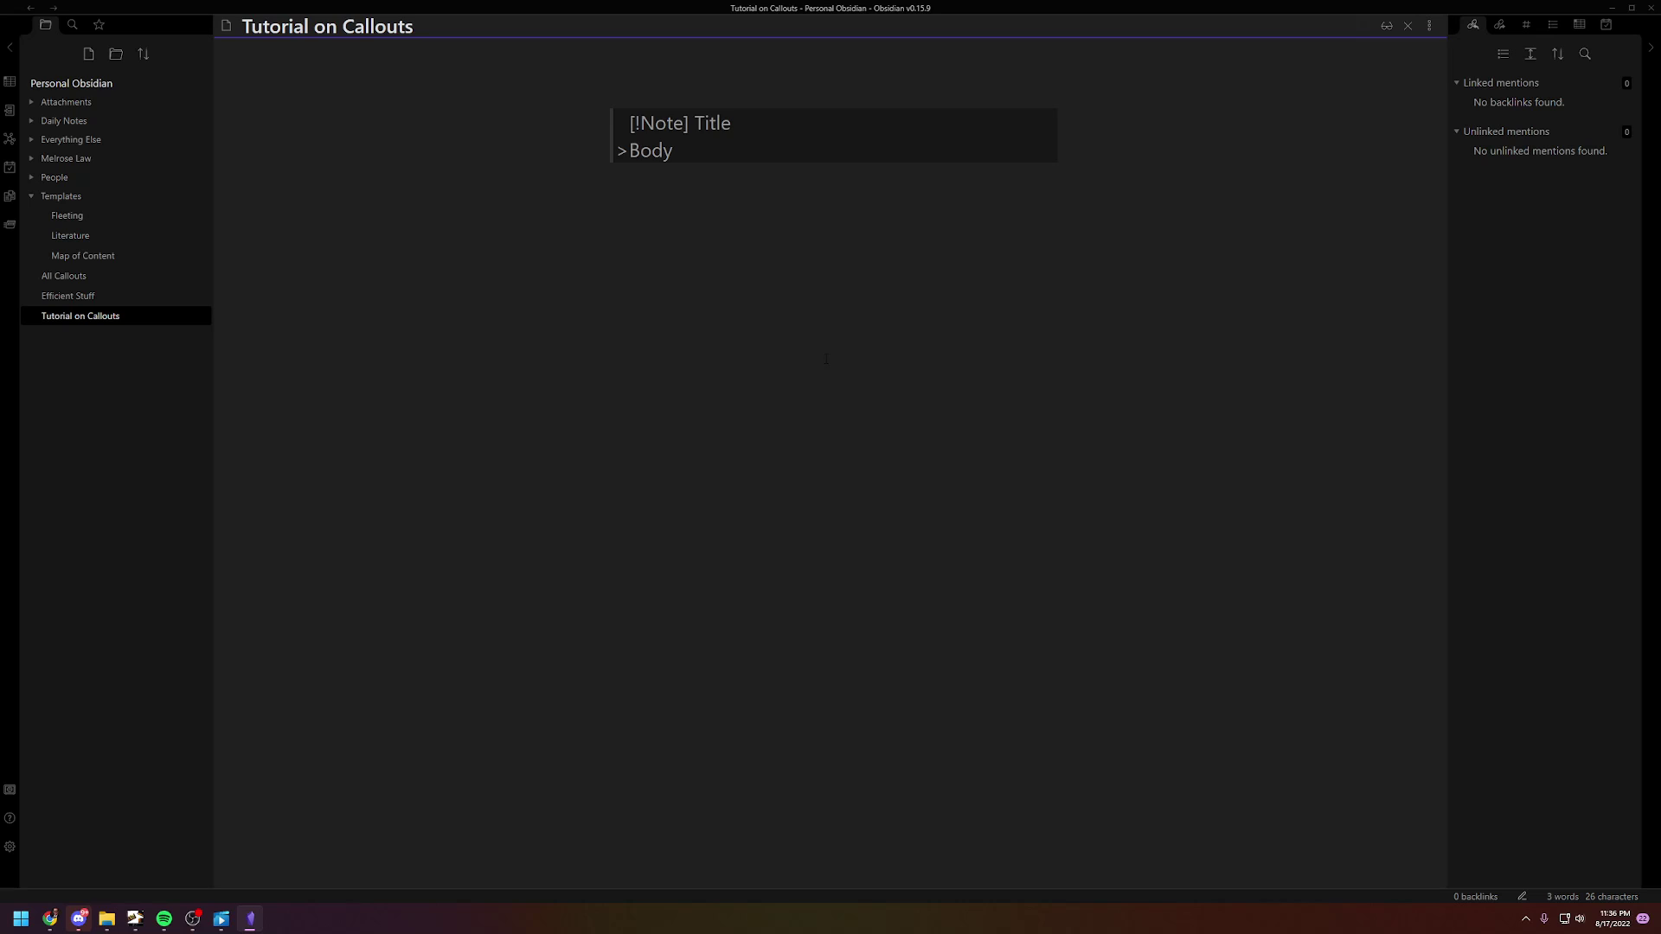
click(826, 359)
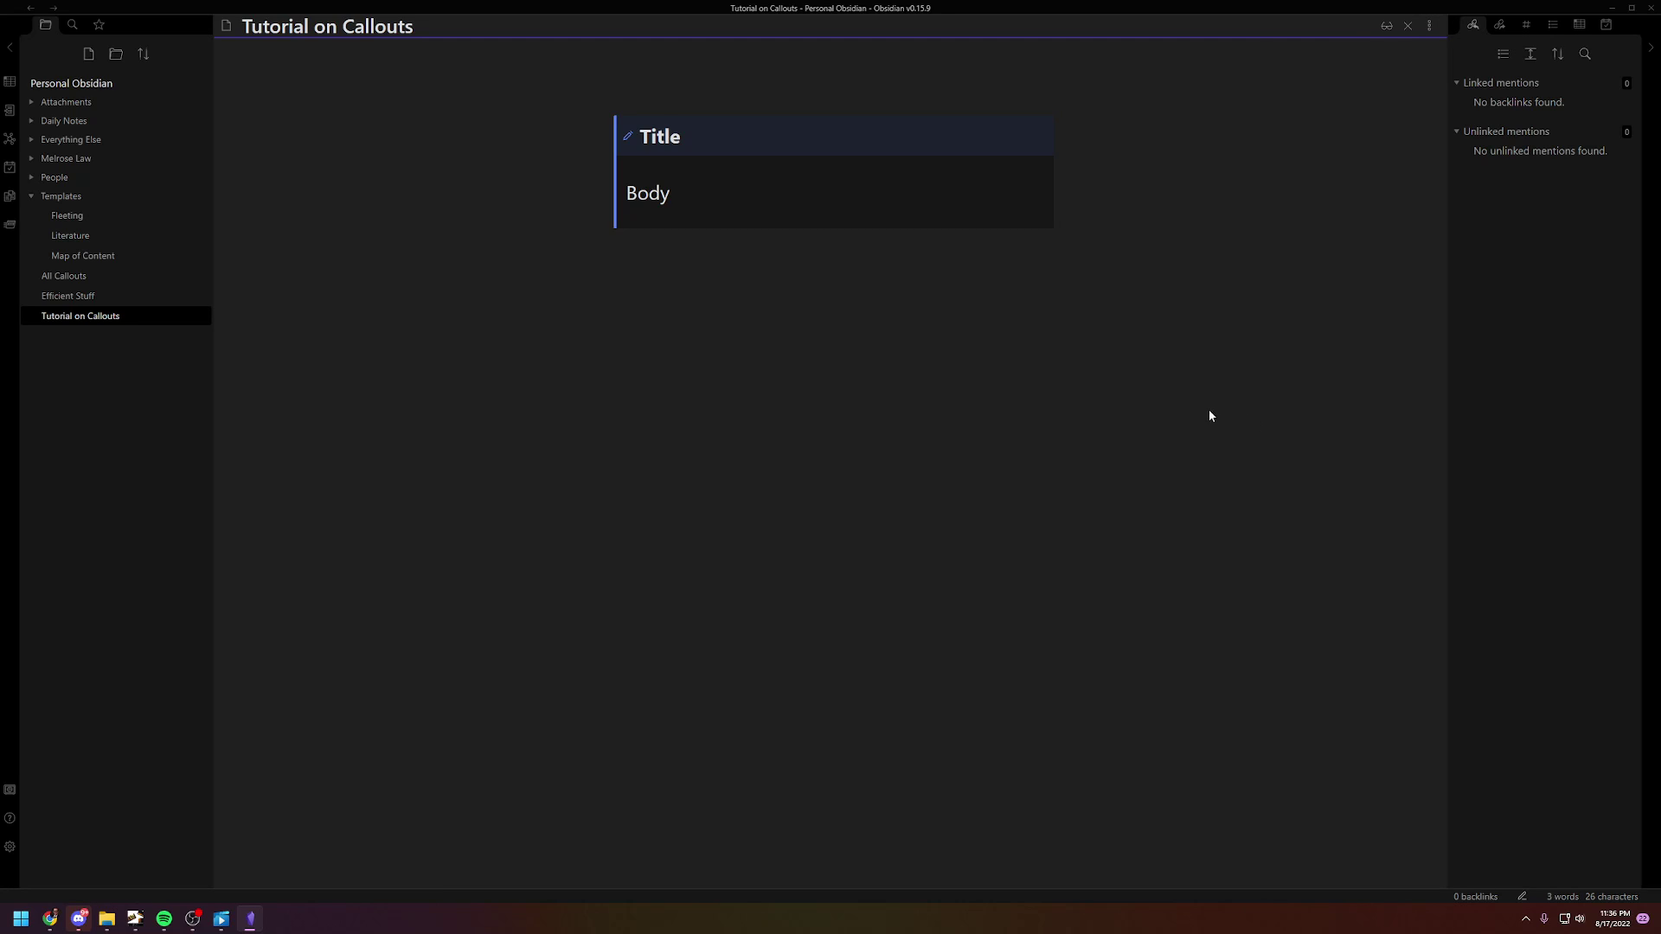
click(683, 87)
Add a 'Normal stuff' line above the callout and retitle the callout 'Important'.
key(Return)
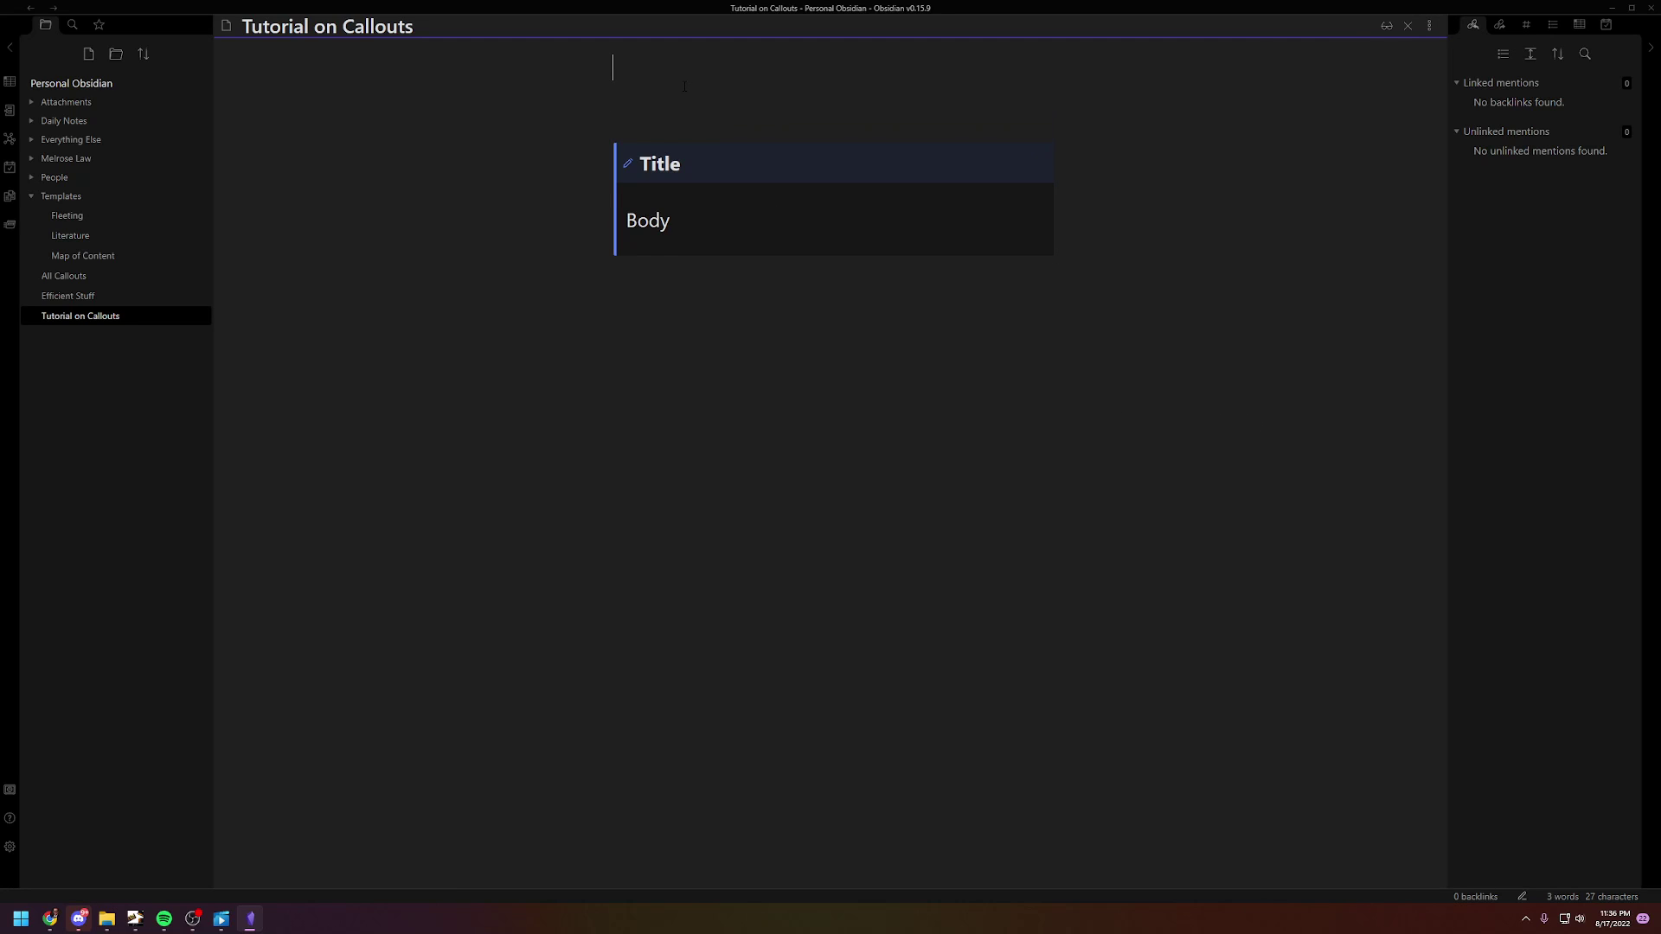
text(Normal stuff)
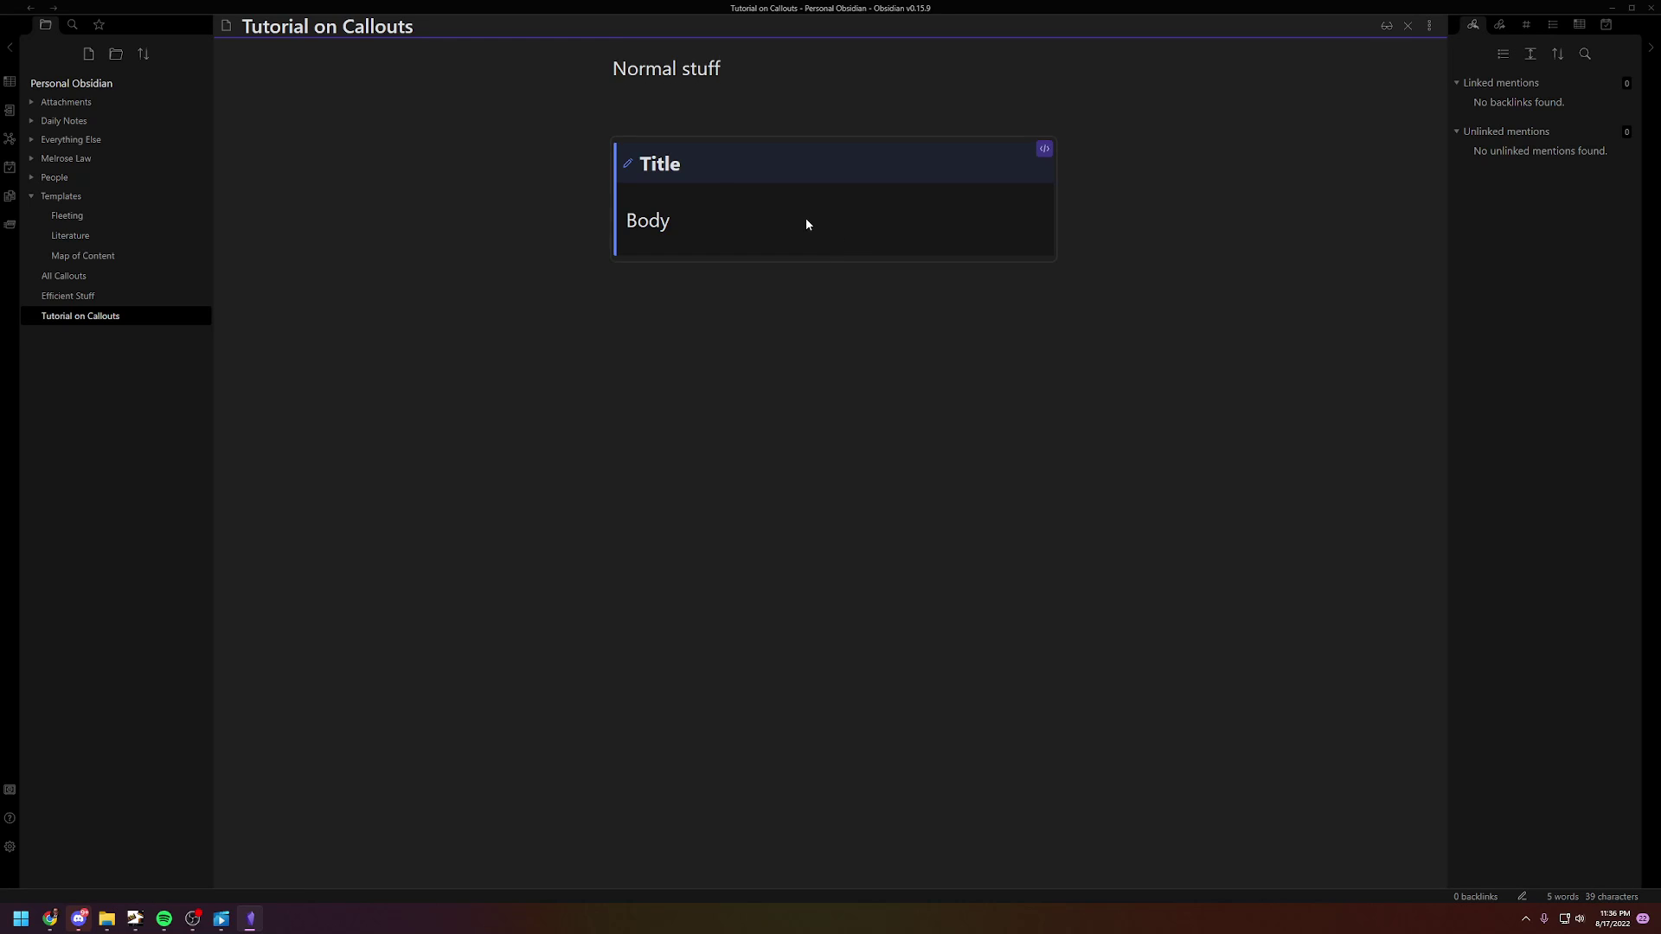
click(806, 224)
double_click(711, 151)
text(Im)
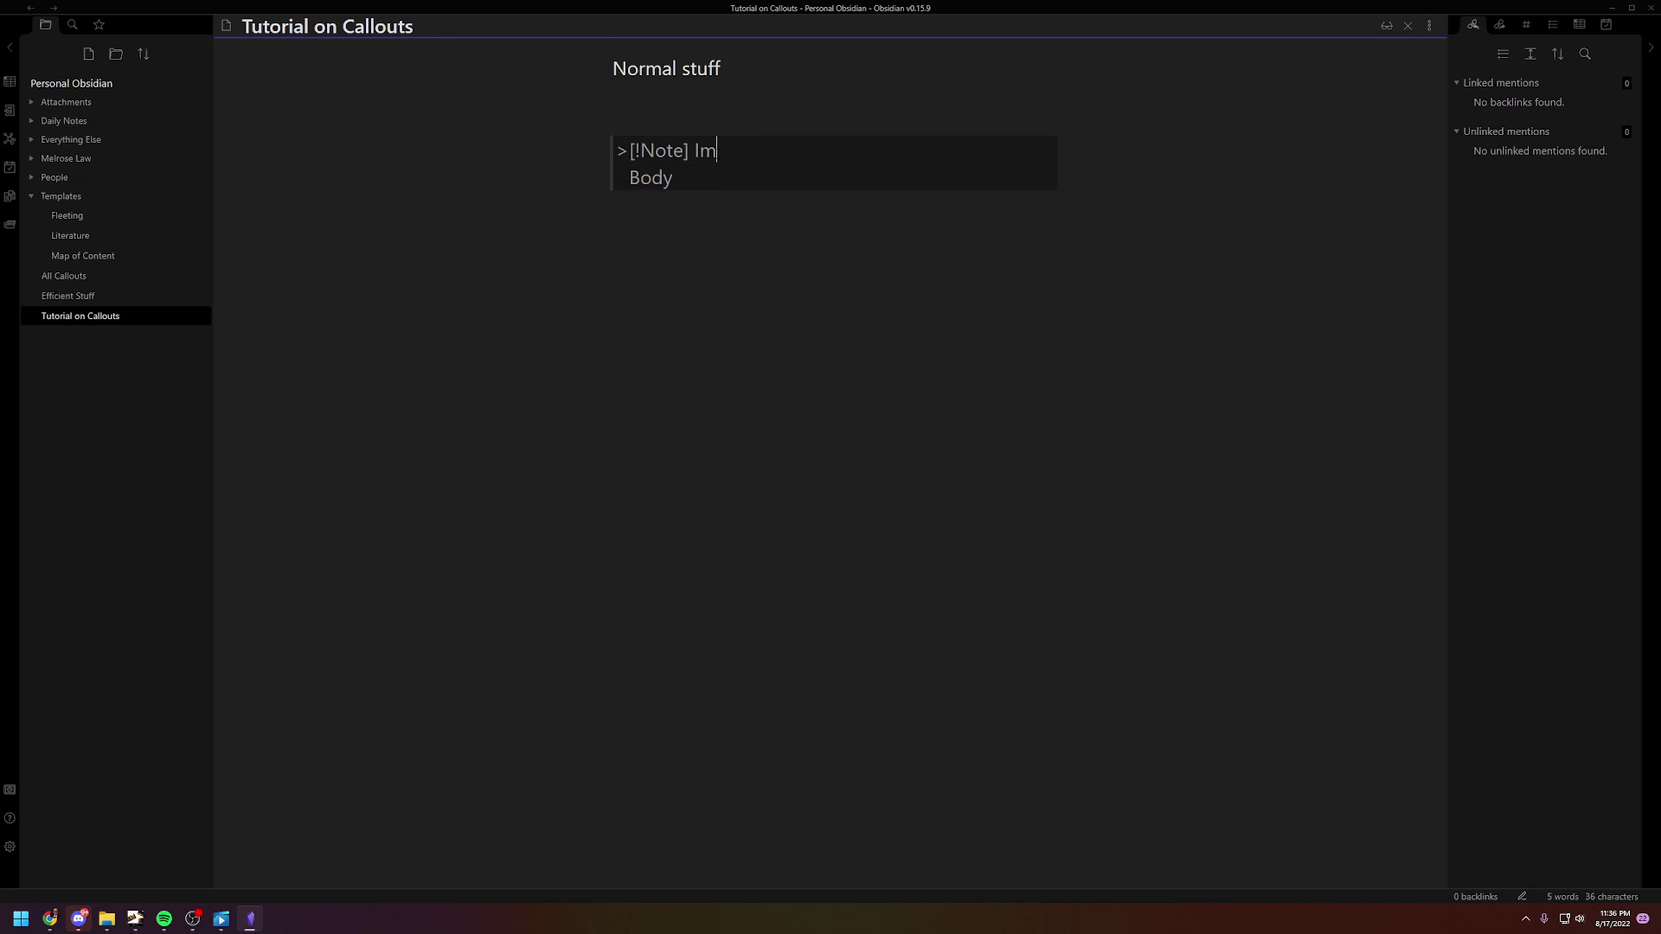
text(portant)
Change the callout body to 'Thing I want to bring notice to' and add 'more normal stuff' below.
double_click(664, 177)
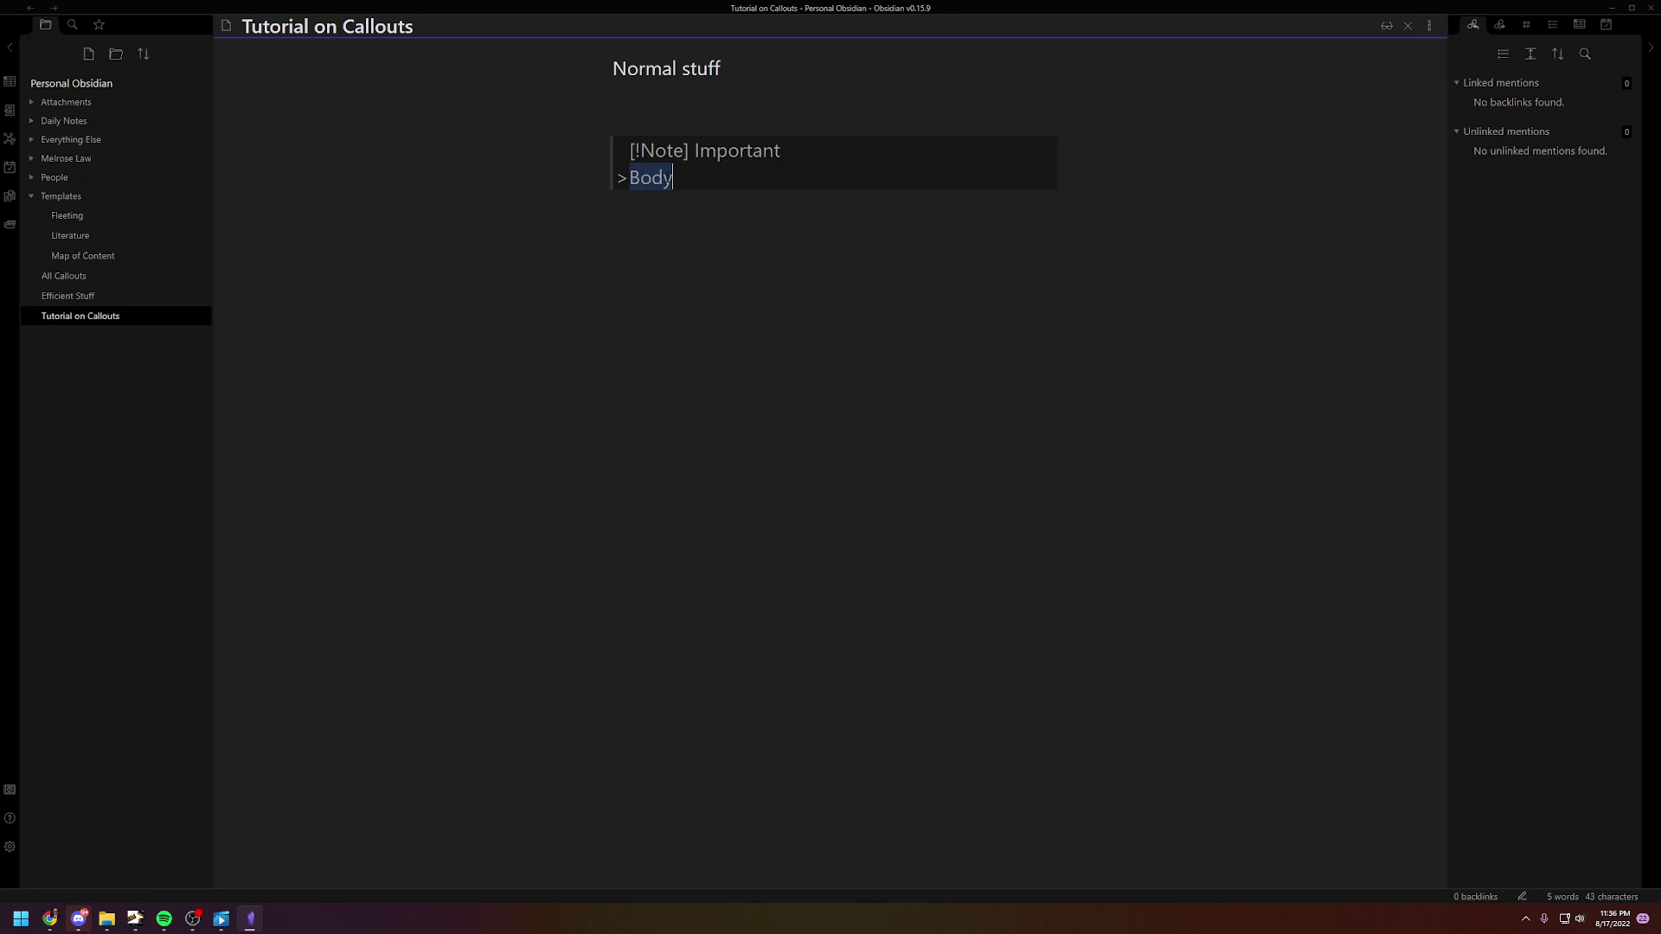
text(Thing I want to br)
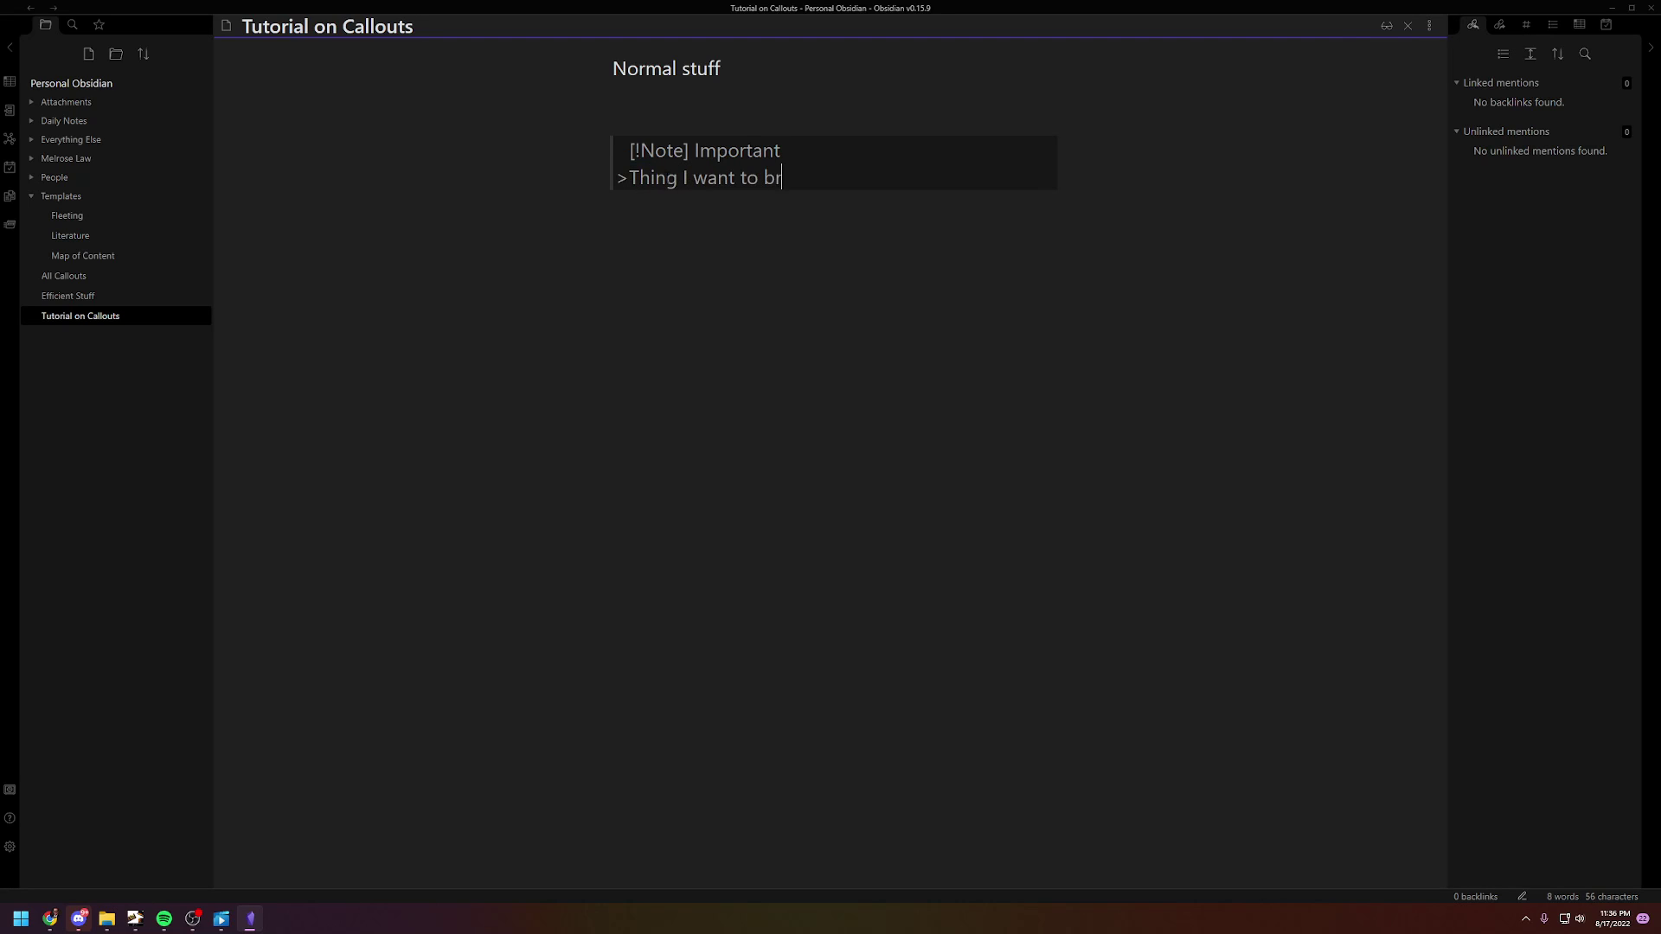
text(ing notice to)
key(Return)
key(Return)
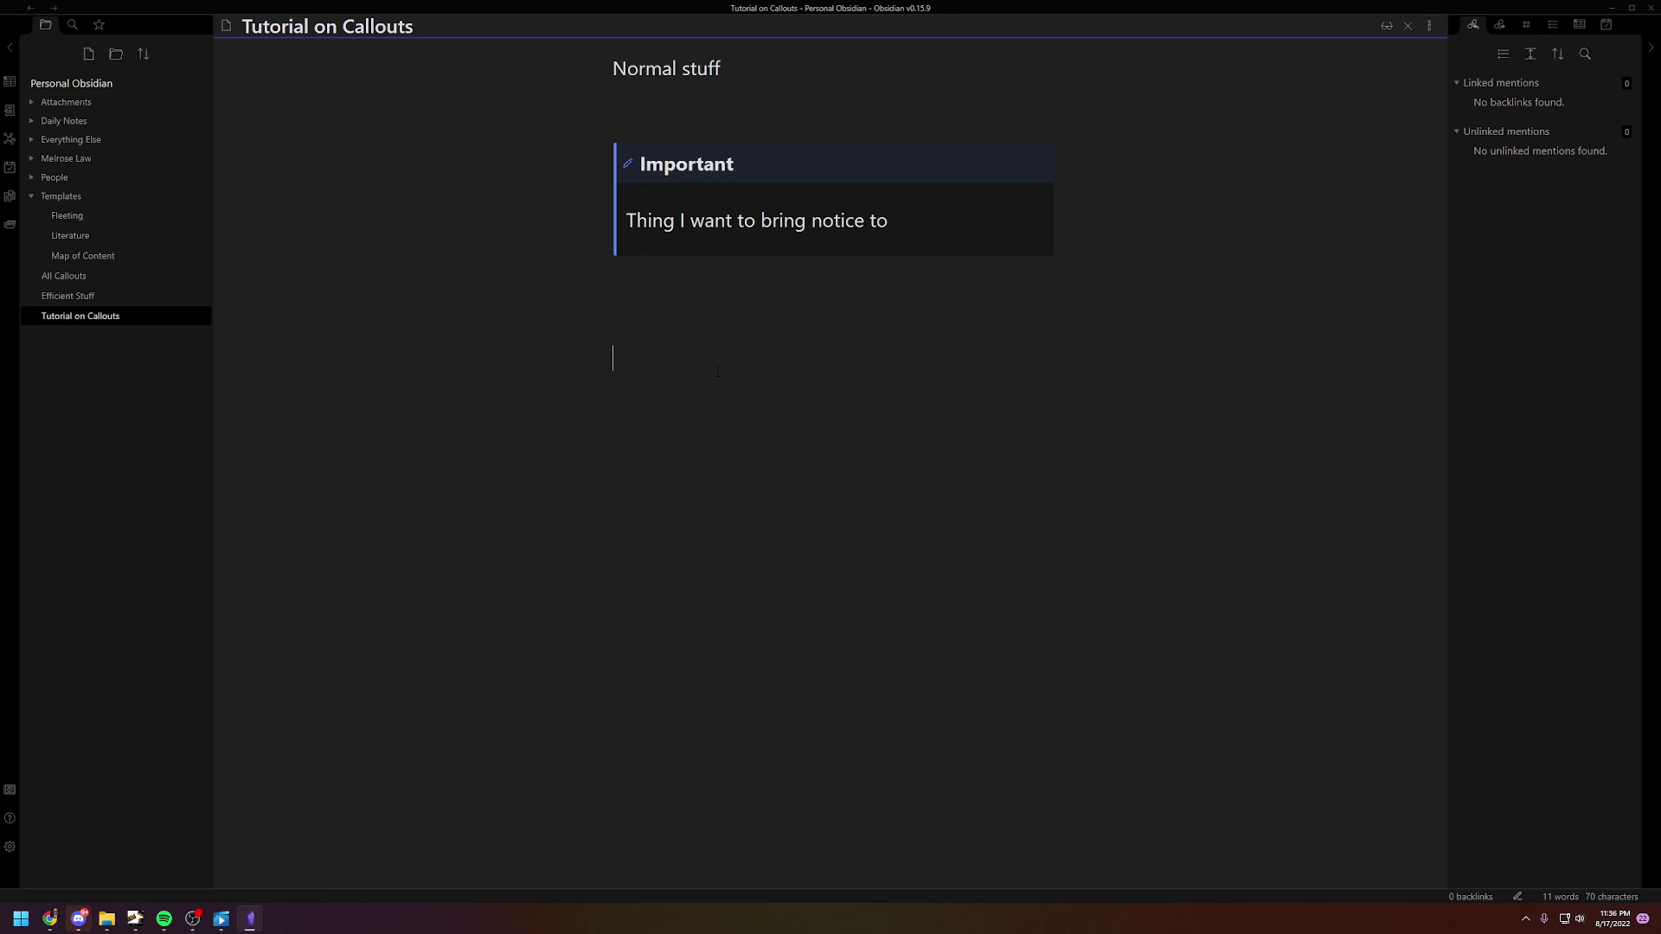
text(more normal)
text( stuff)
Change the callout type to Quote with body 'most important thing on the page'.
click(1044, 149)
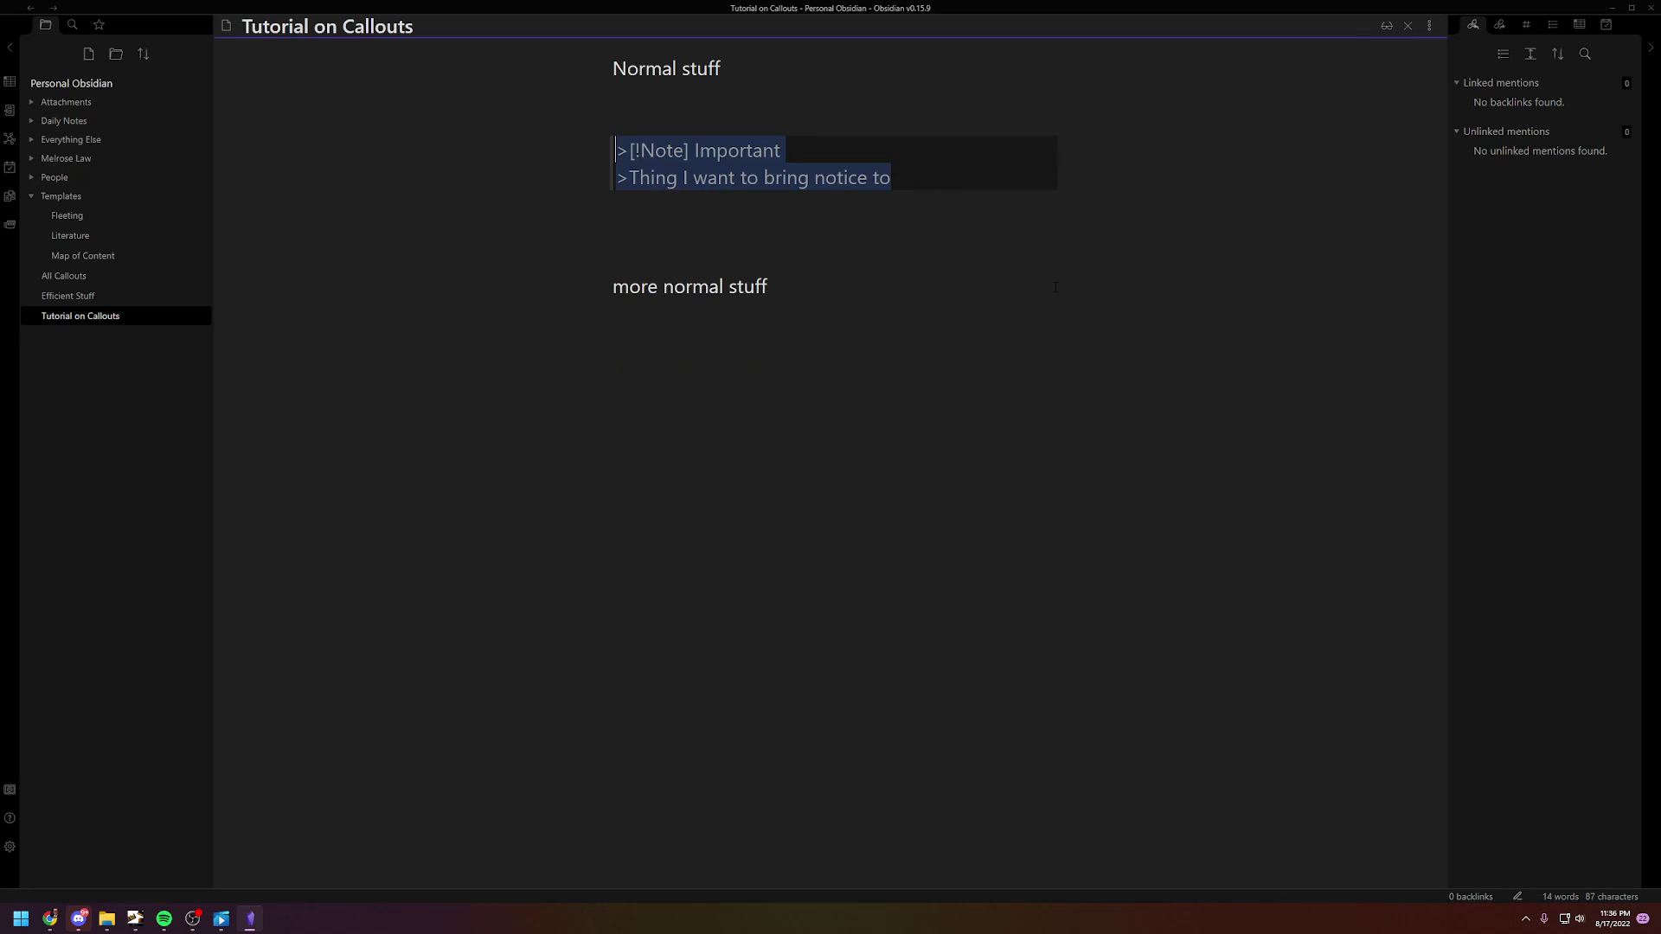
double_click(659, 150)
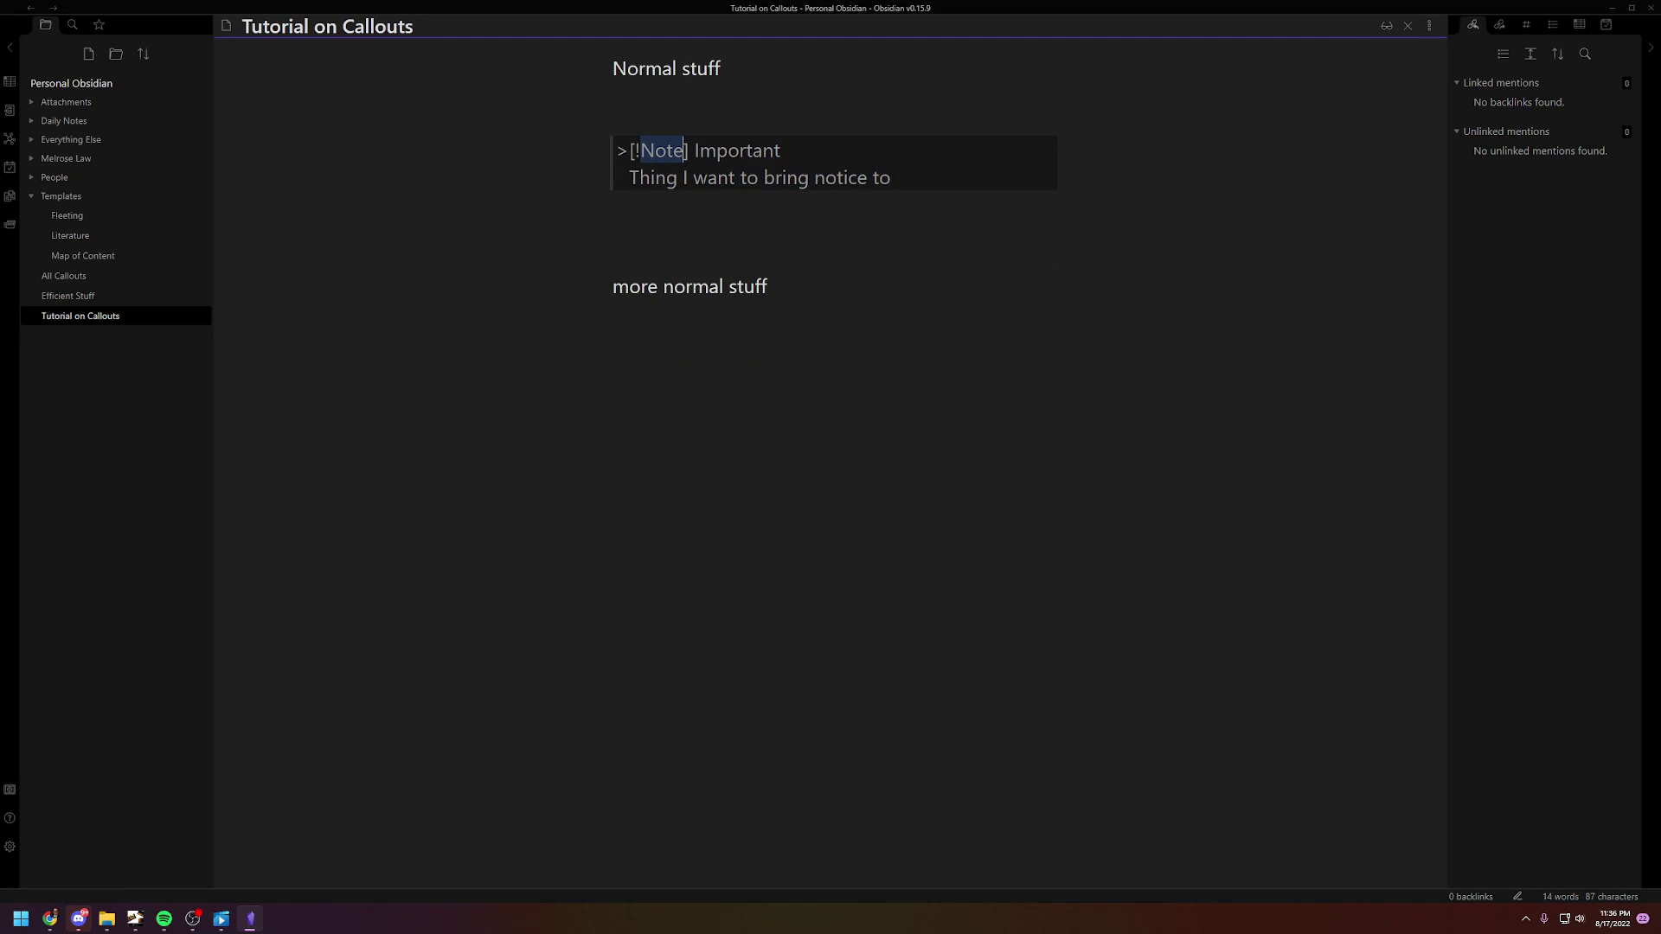
text(Quote)
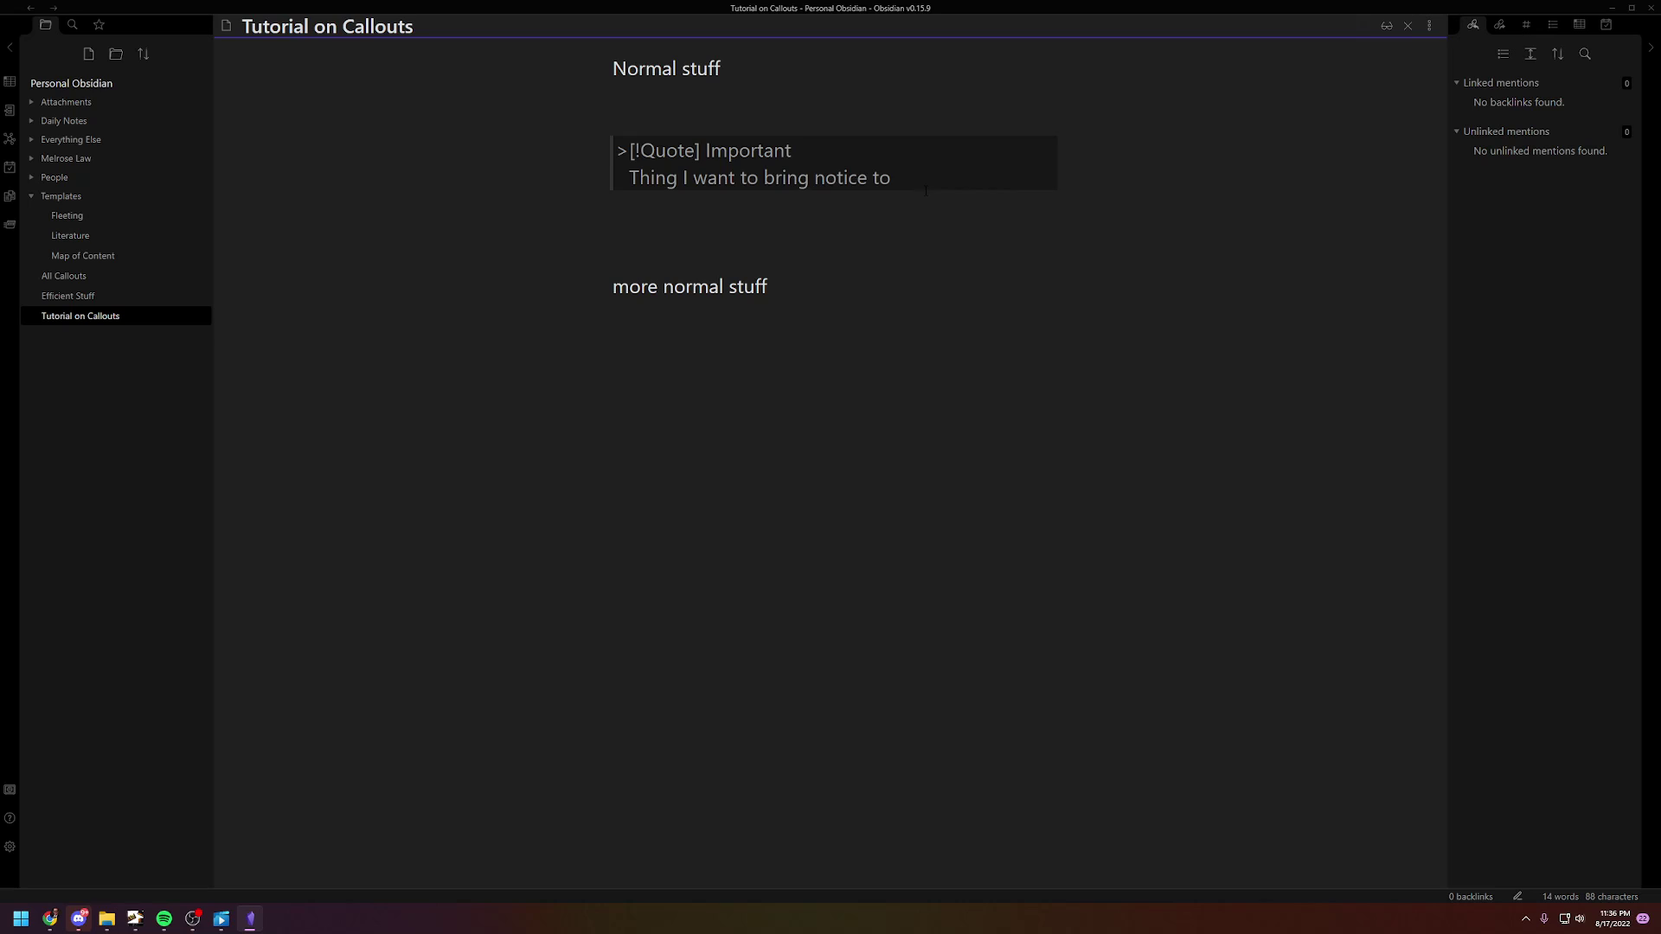
drag(924, 190, 629, 179)
text(m)
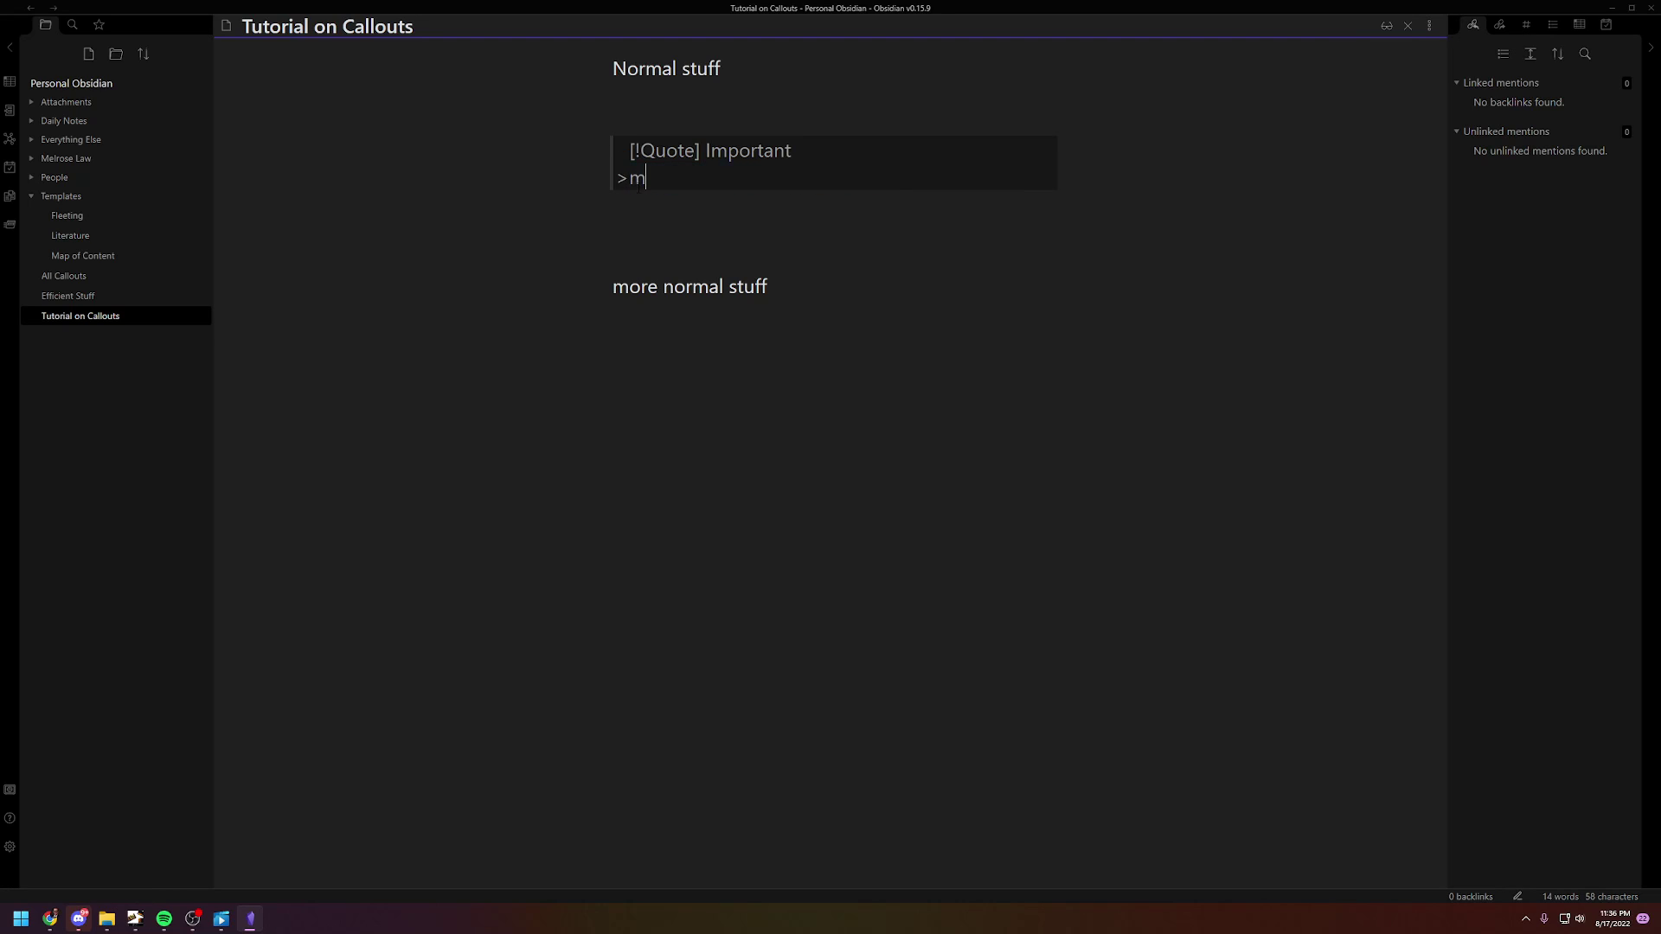
text(ost important )
text(thing on the page)
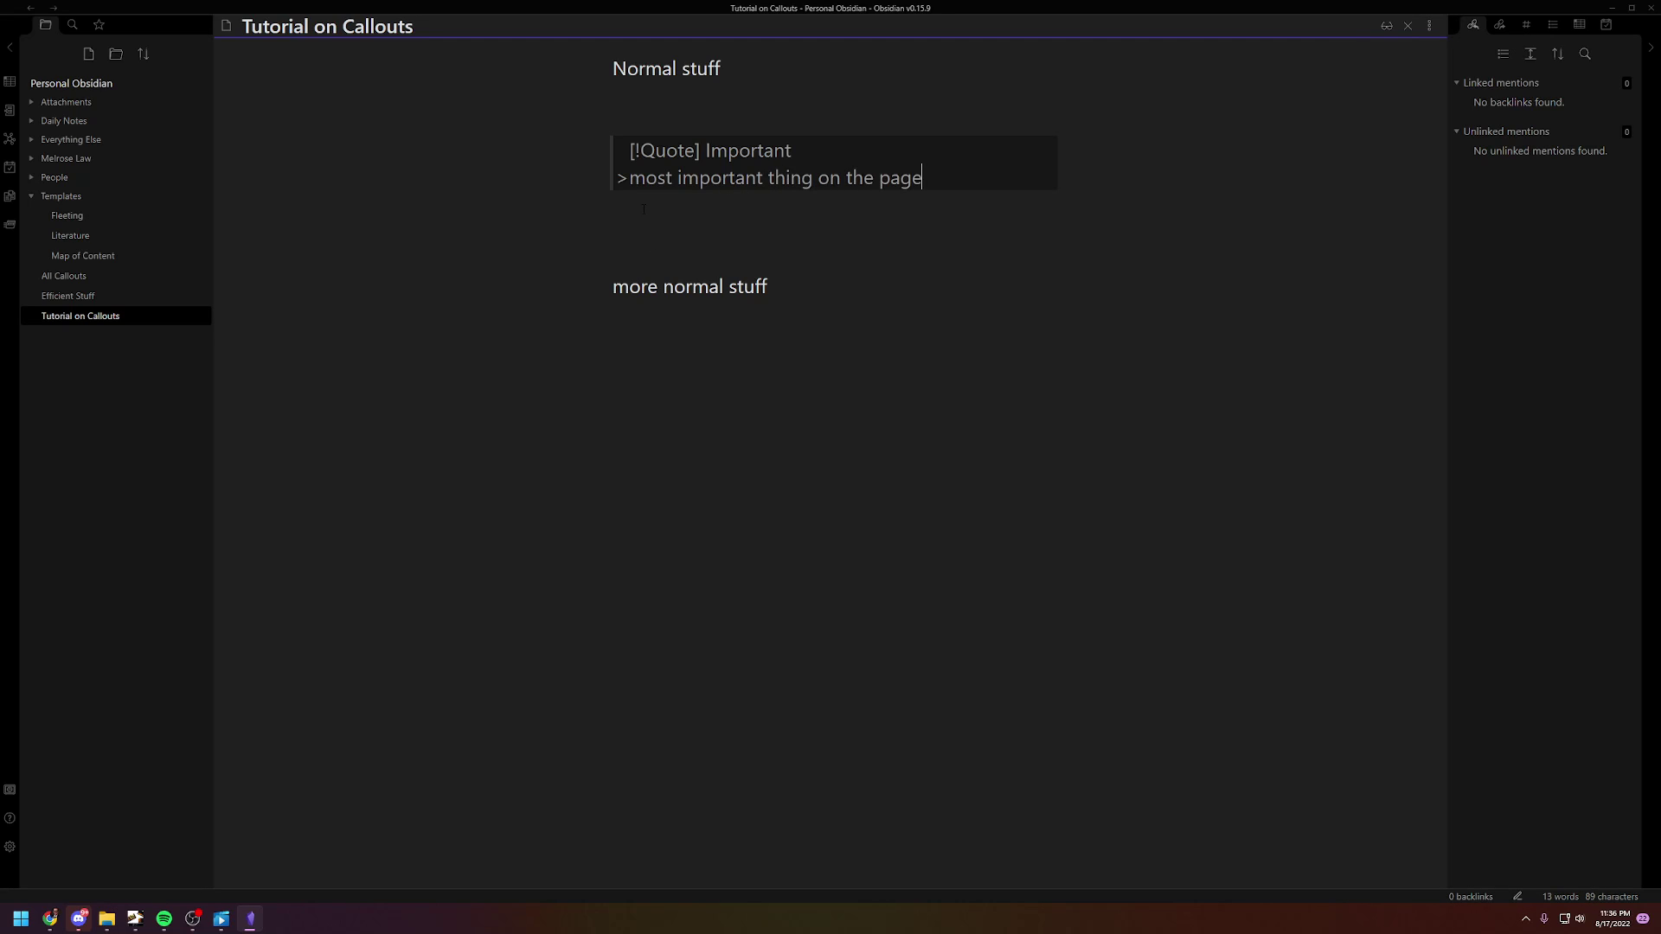
click(811, 451)
Retitle the callout from 'Important' to 'Author' and let it render.
click(741, 163)
double_click(749, 151)
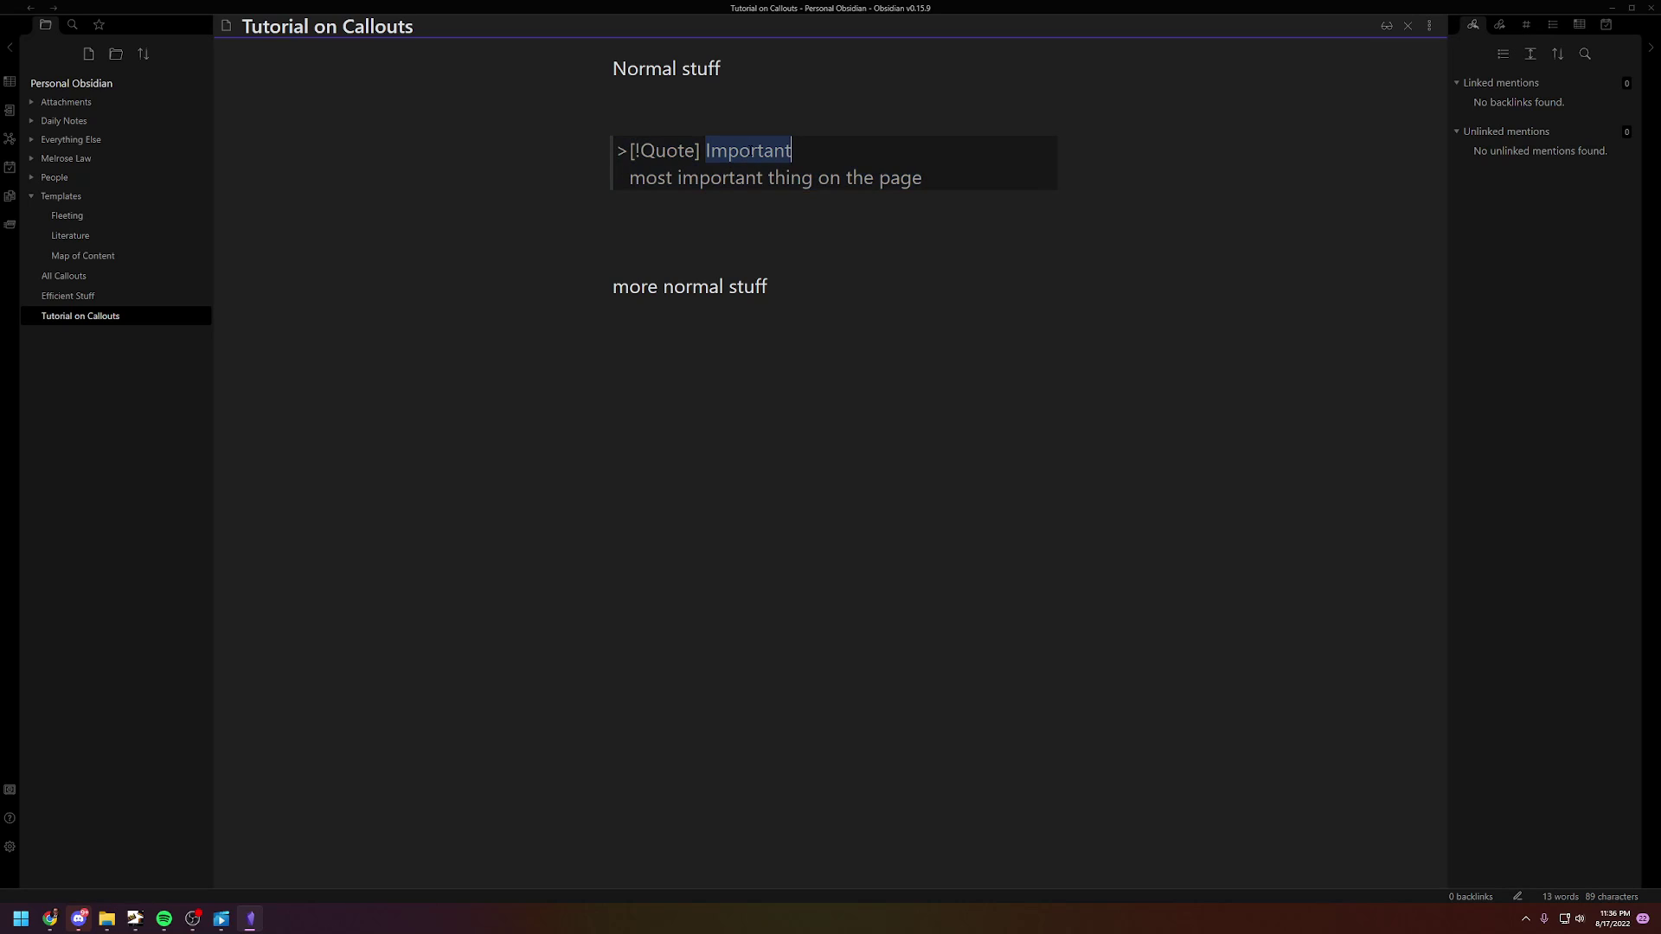
text(Author)
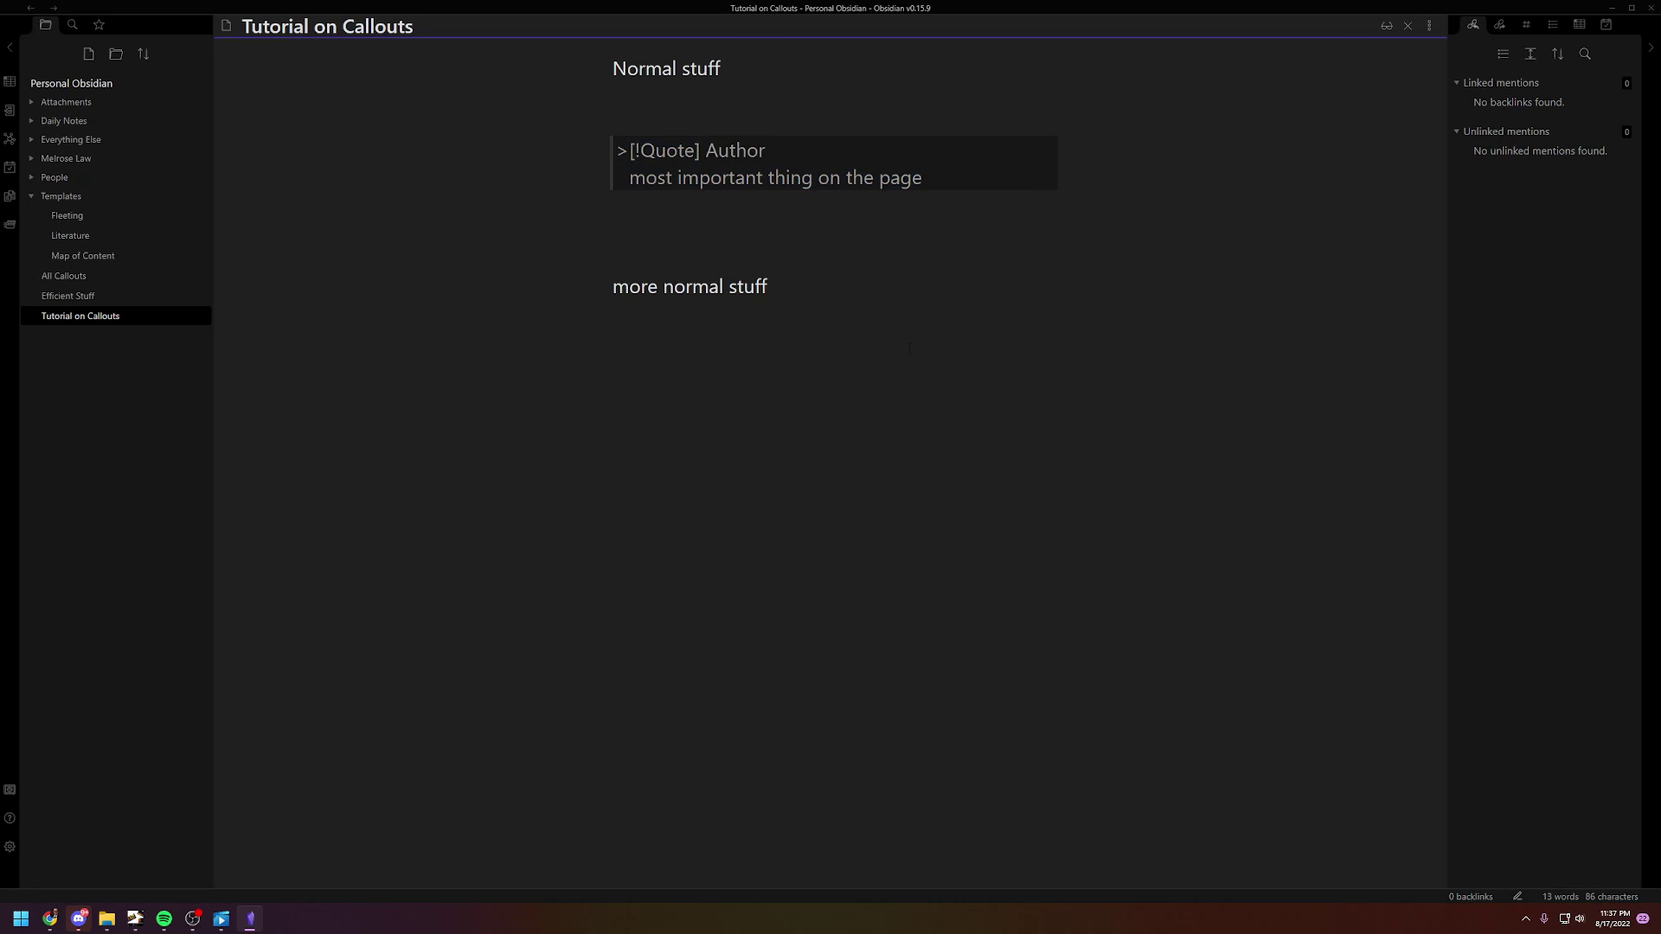
click(893, 485)
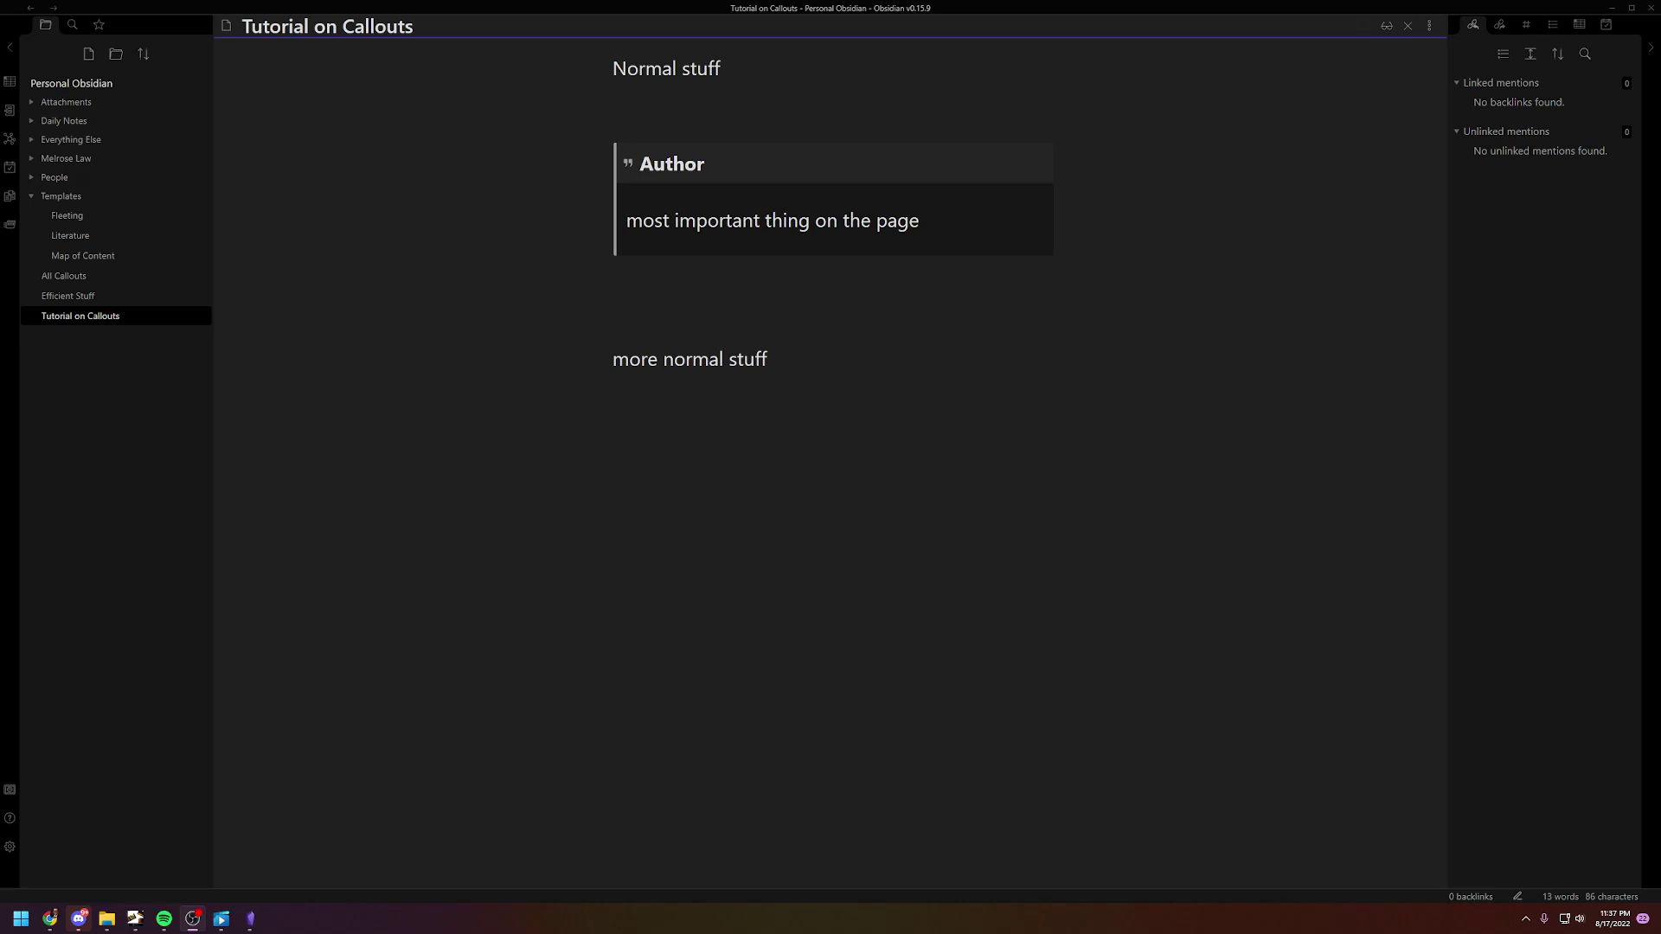
Change the Author callout's type from Quote to info and let it render.
click(49, 919)
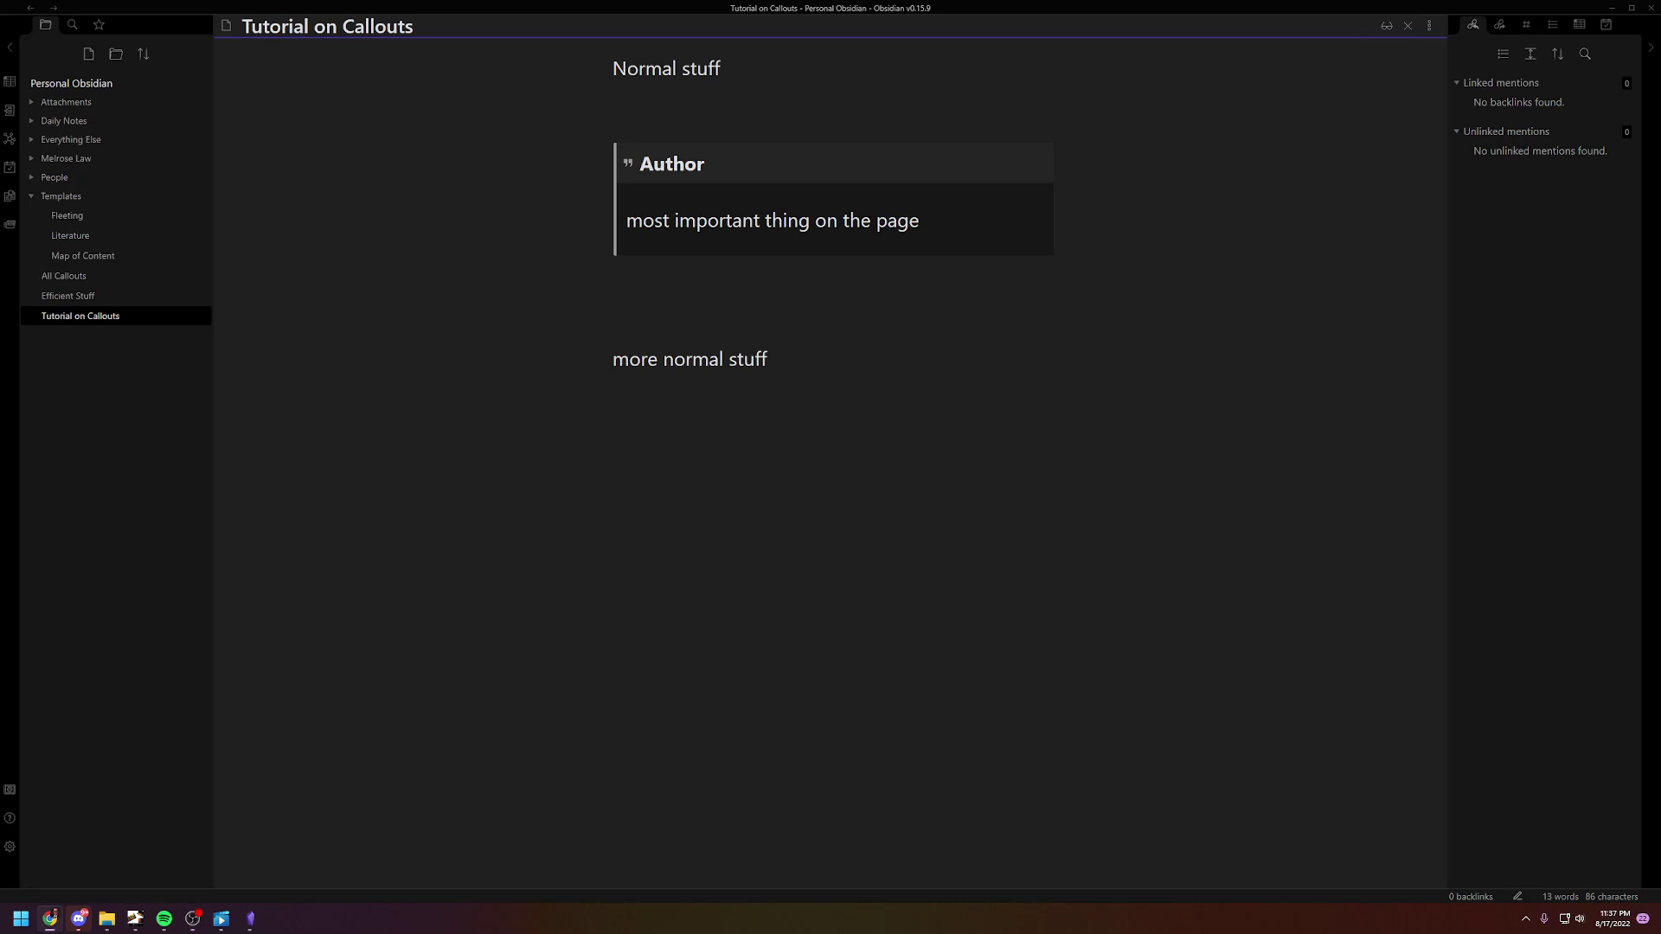
click(727, 238)
double_click(667, 150)
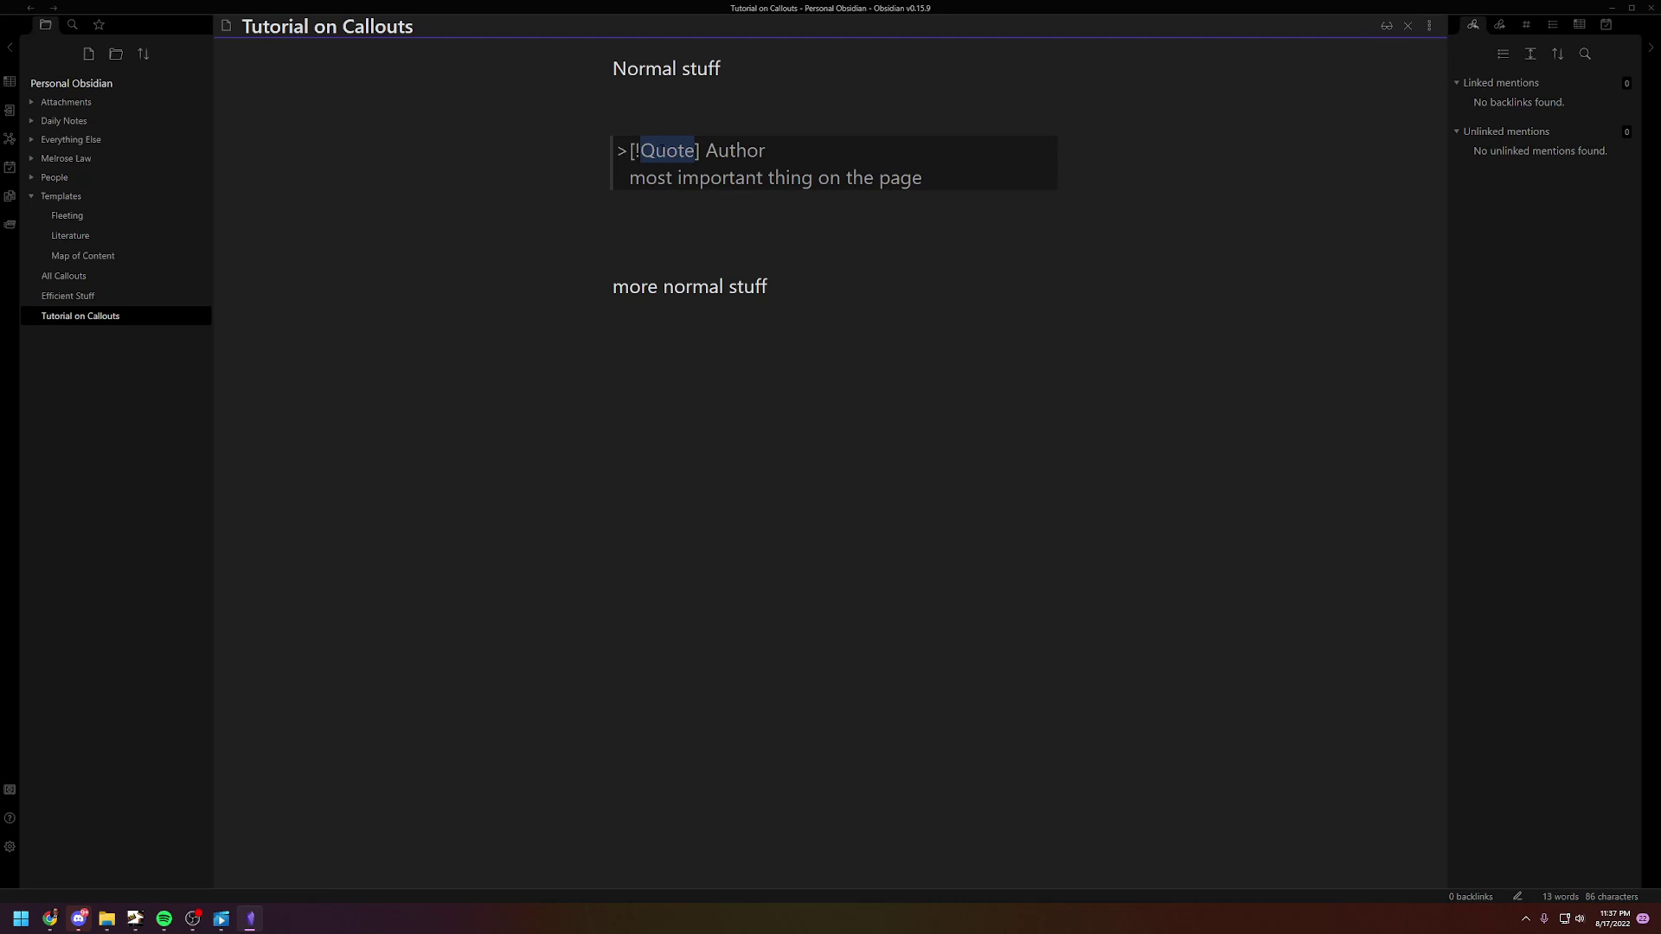
text(inf)
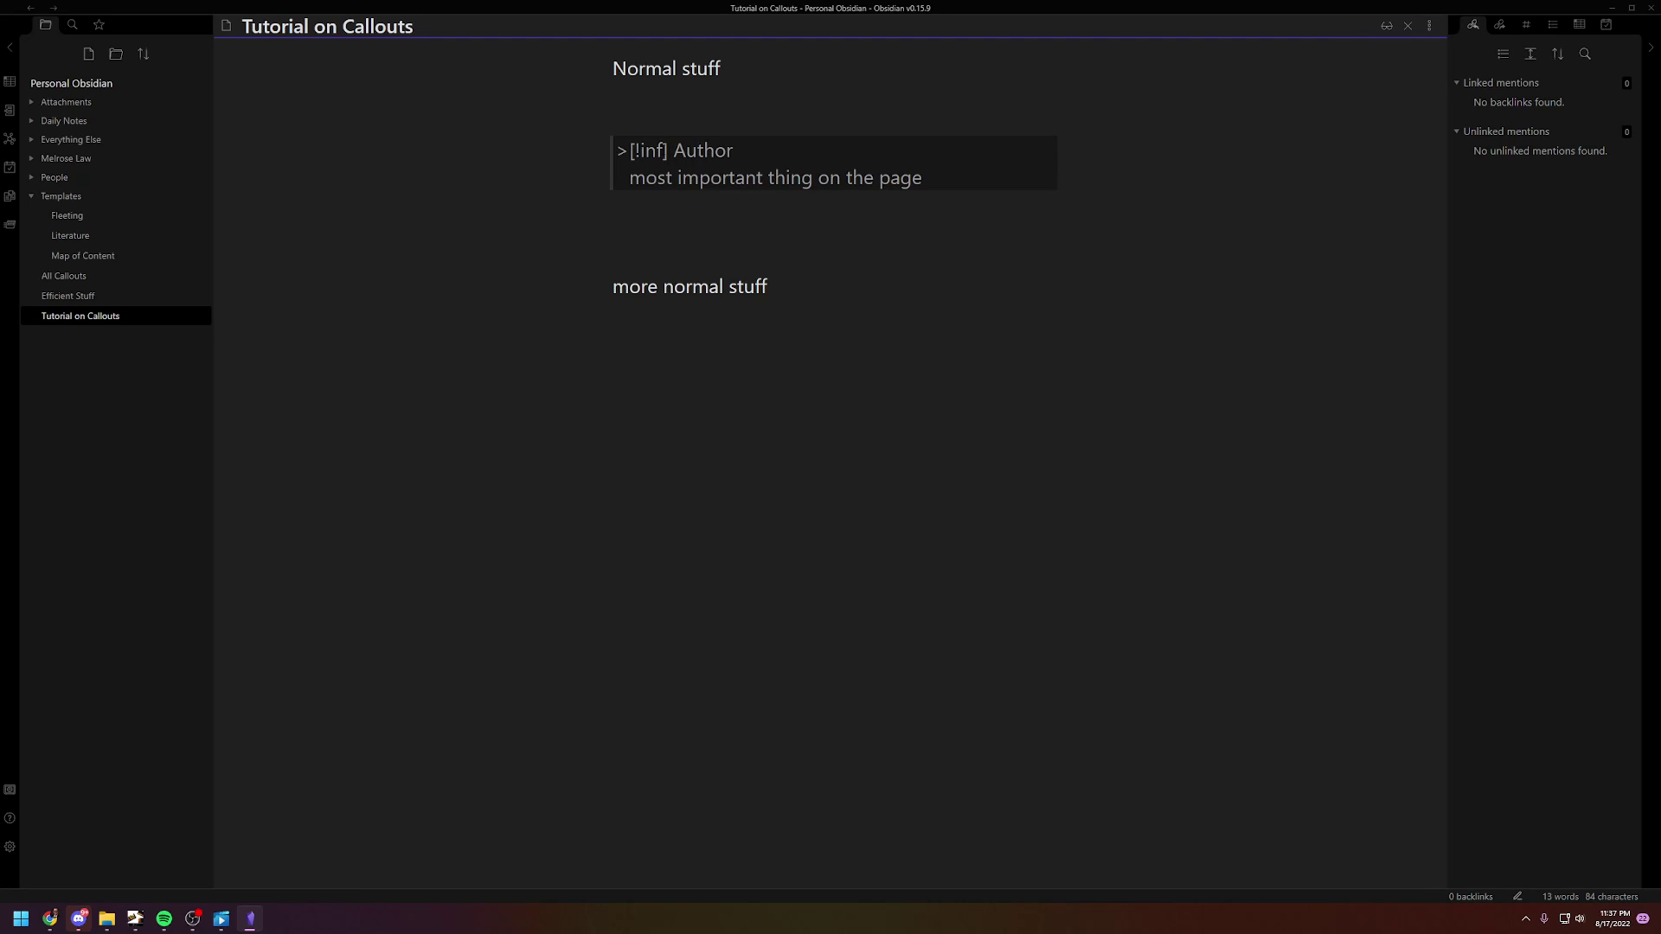
text(o)
click(839, 408)
mouse_move(628, 166)
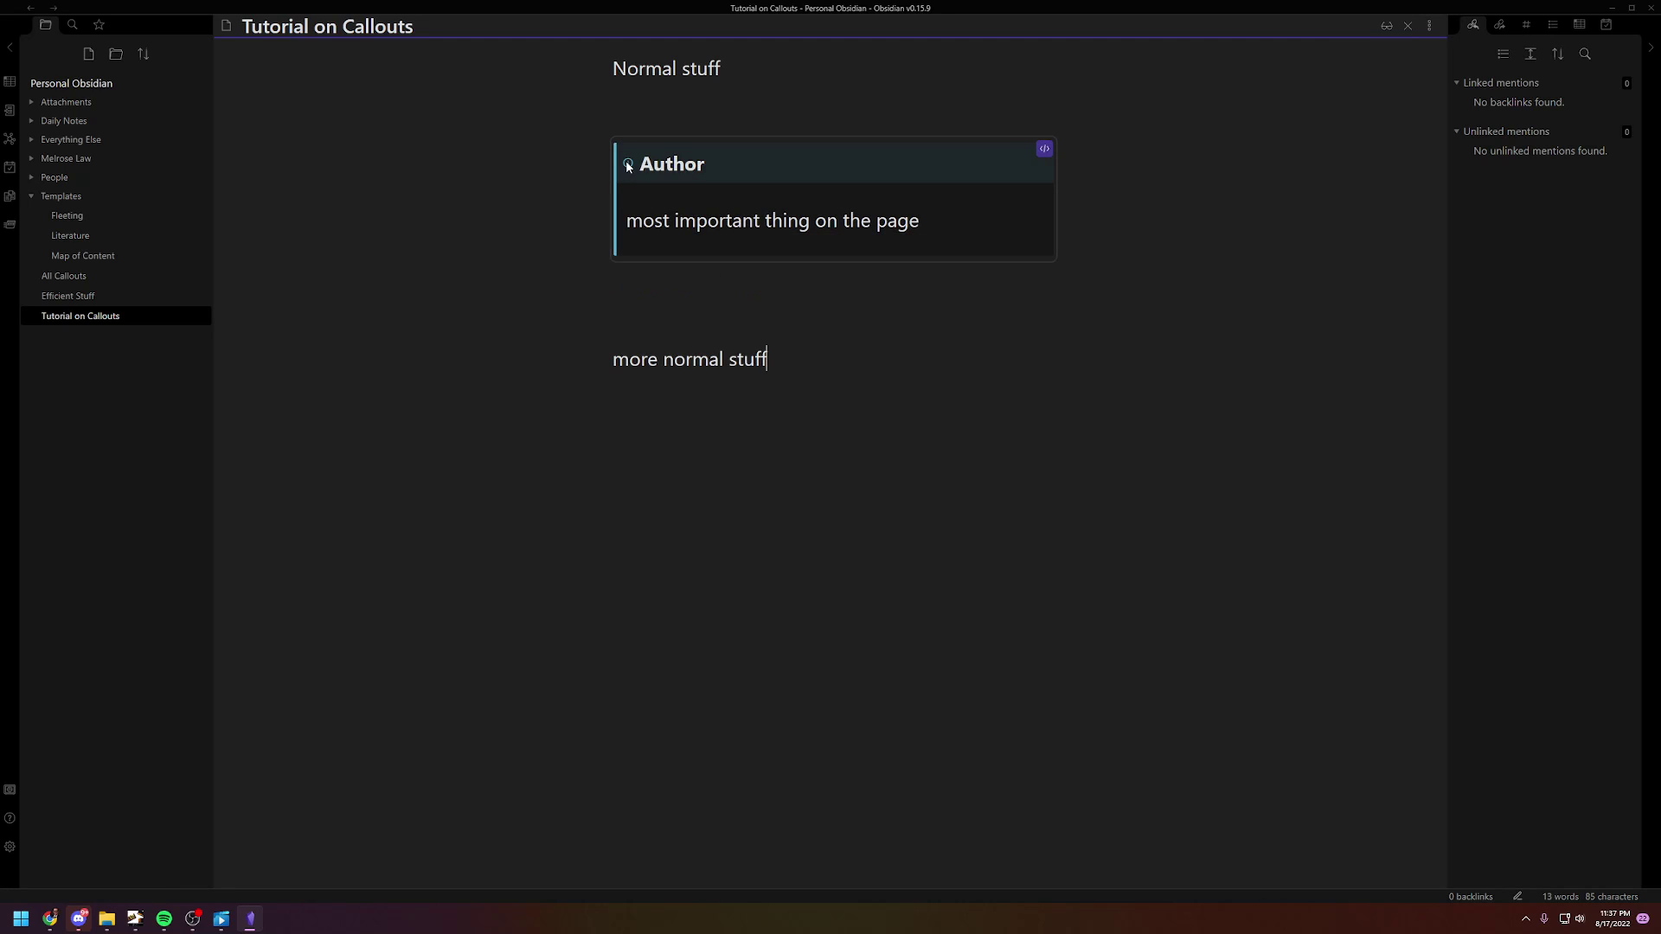
Open the 'All Callouts' note and render its top Note callout.
click(124, 281)
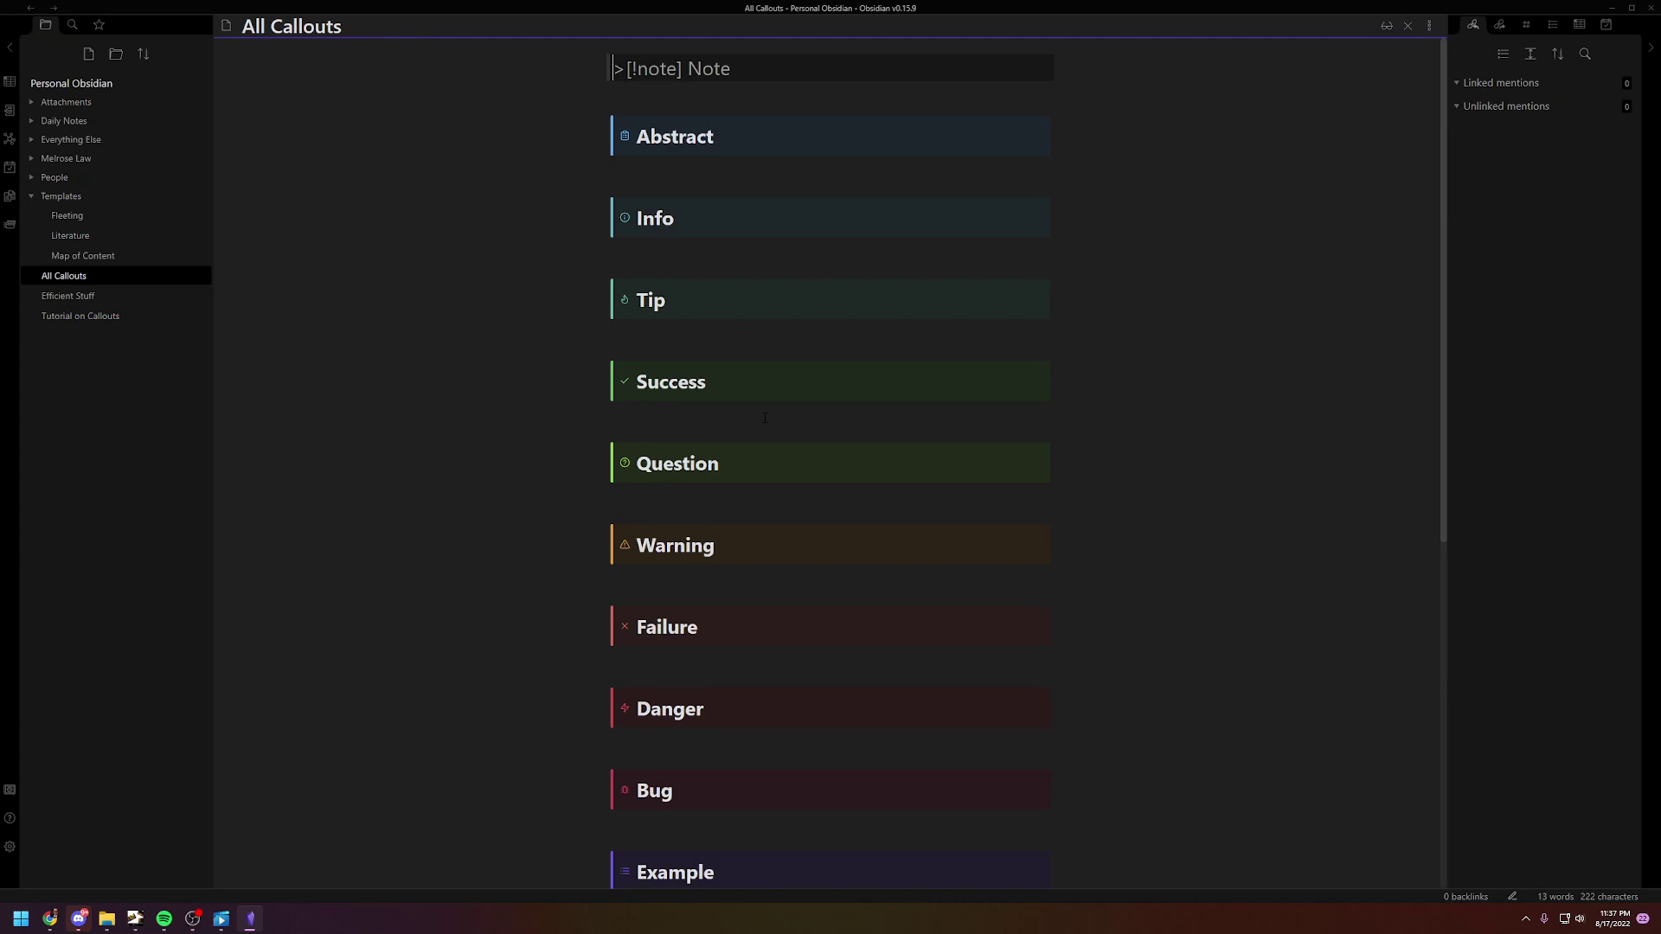
click(637, 104)
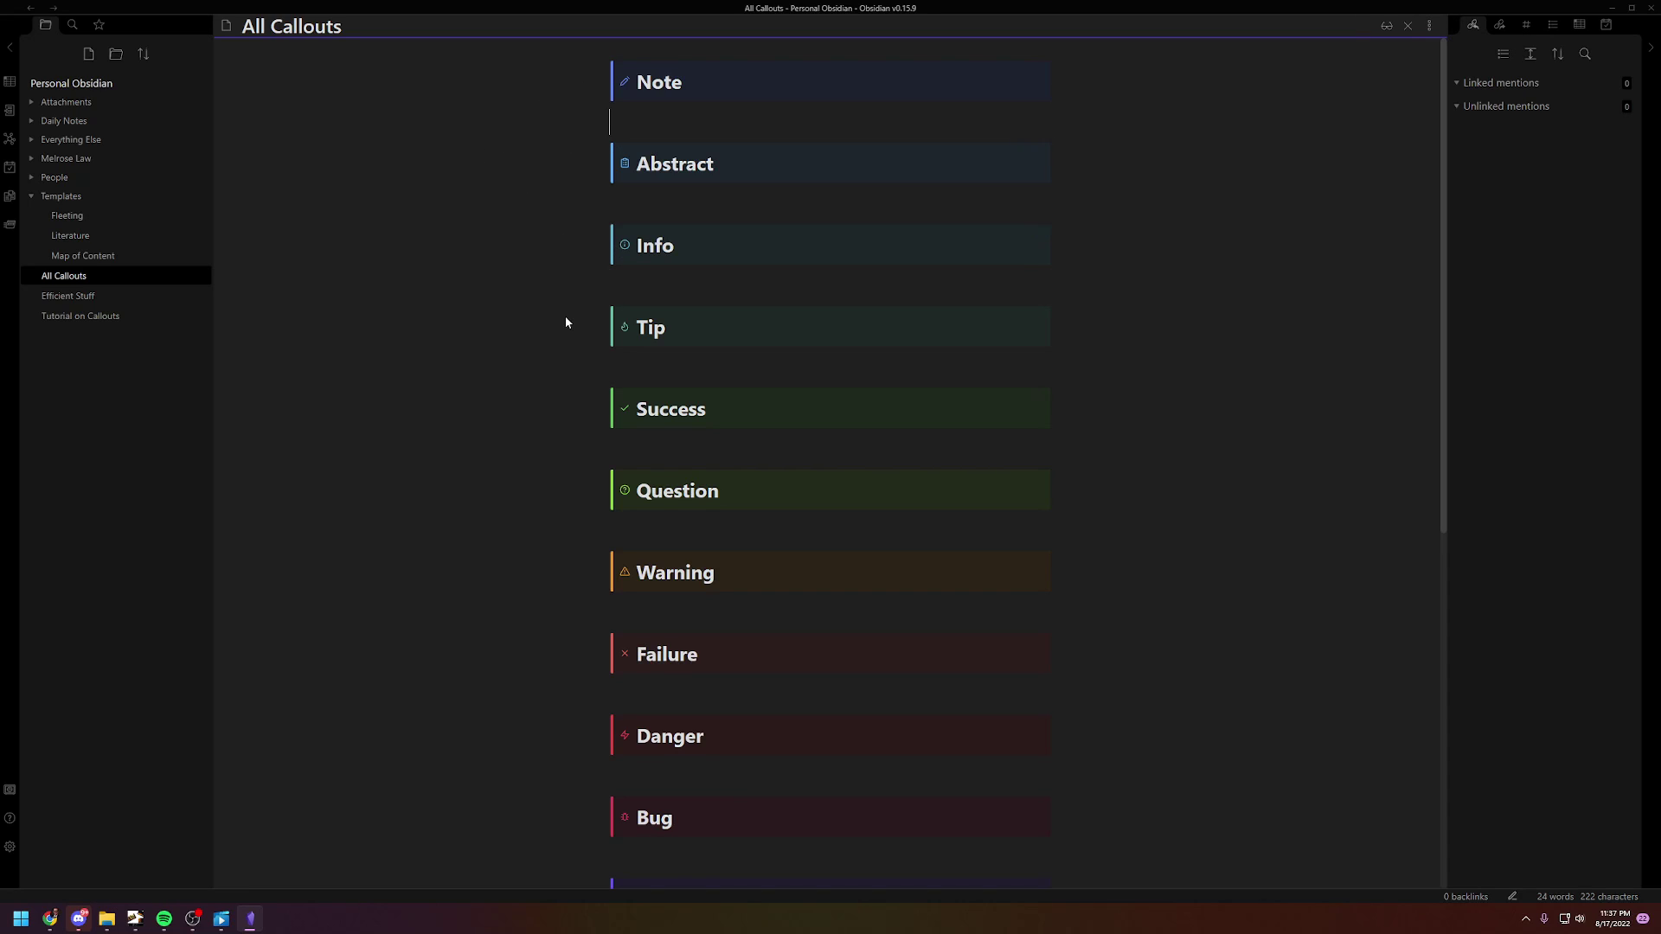
scroll(567, 372, down, 2)
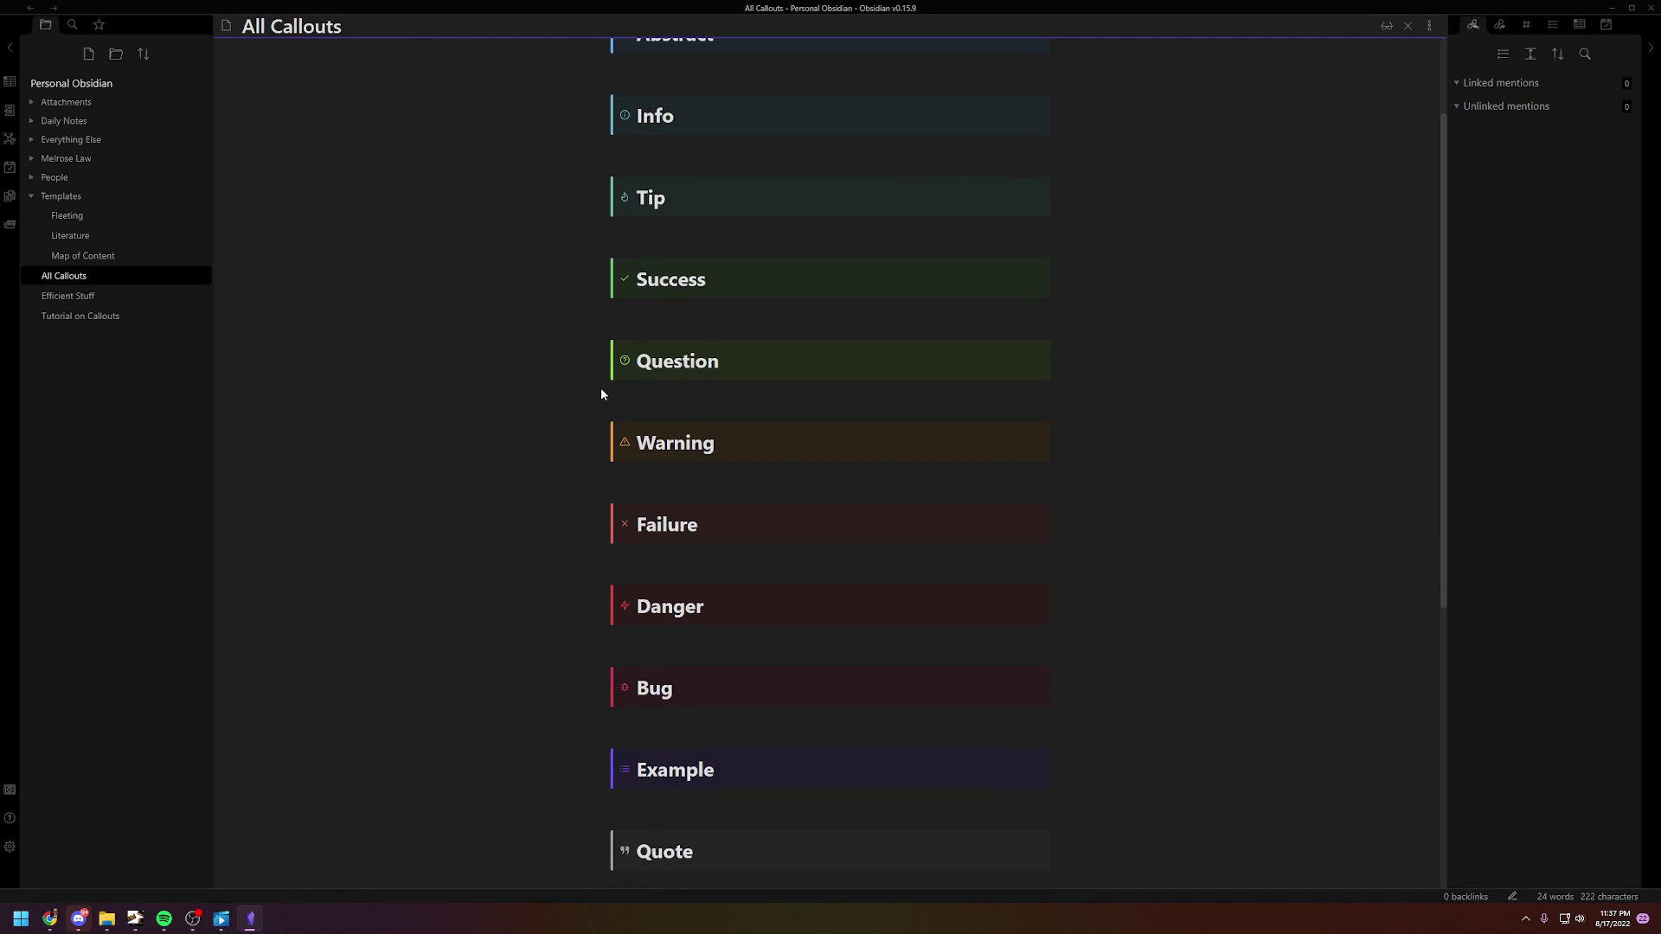
scroll(497, 511, down, 3)
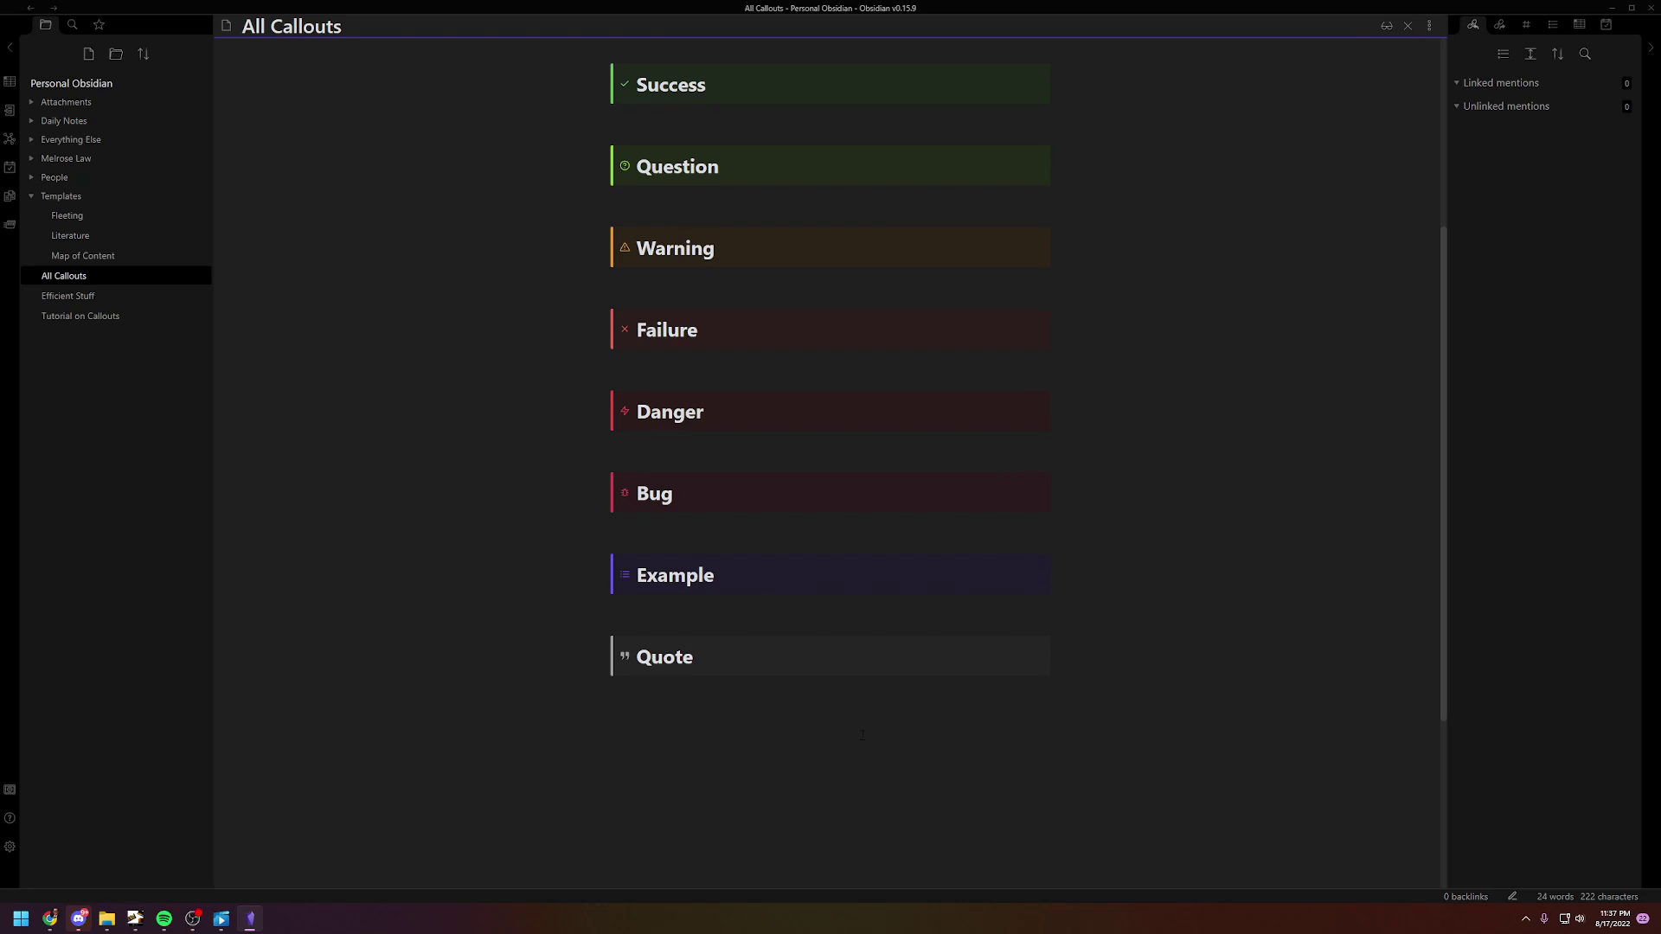
Scroll through 'All Callouts' to review each callout type from Note to Quote.
scroll(597, 360, up, 4)
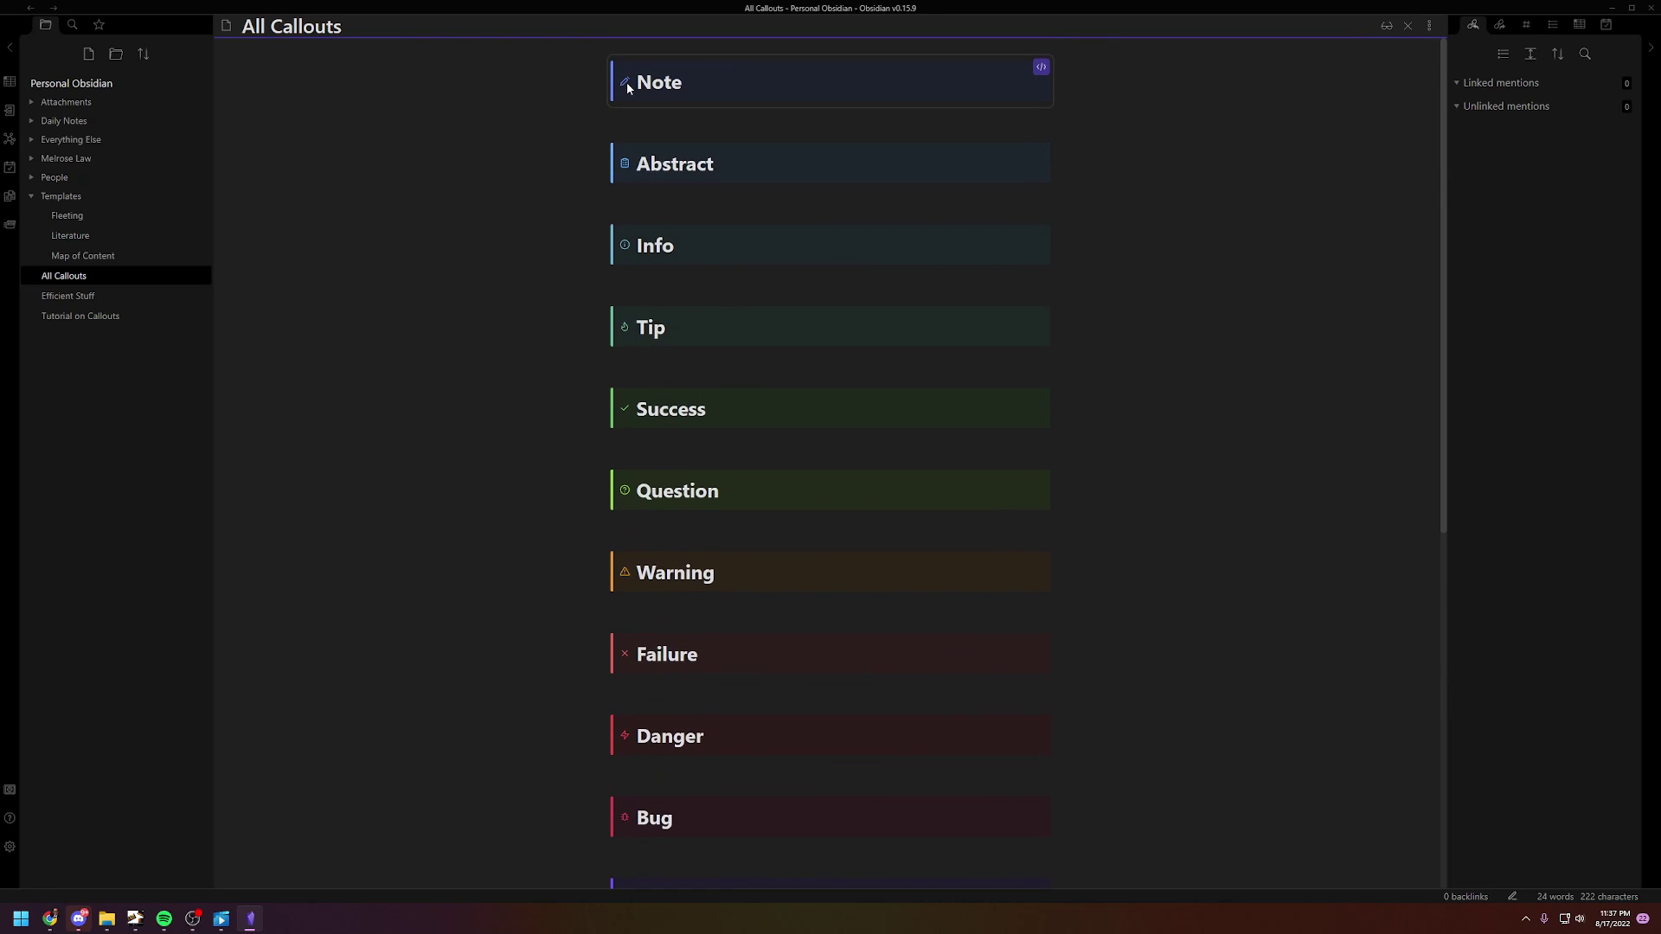
scroll(519, 320, down, 1)
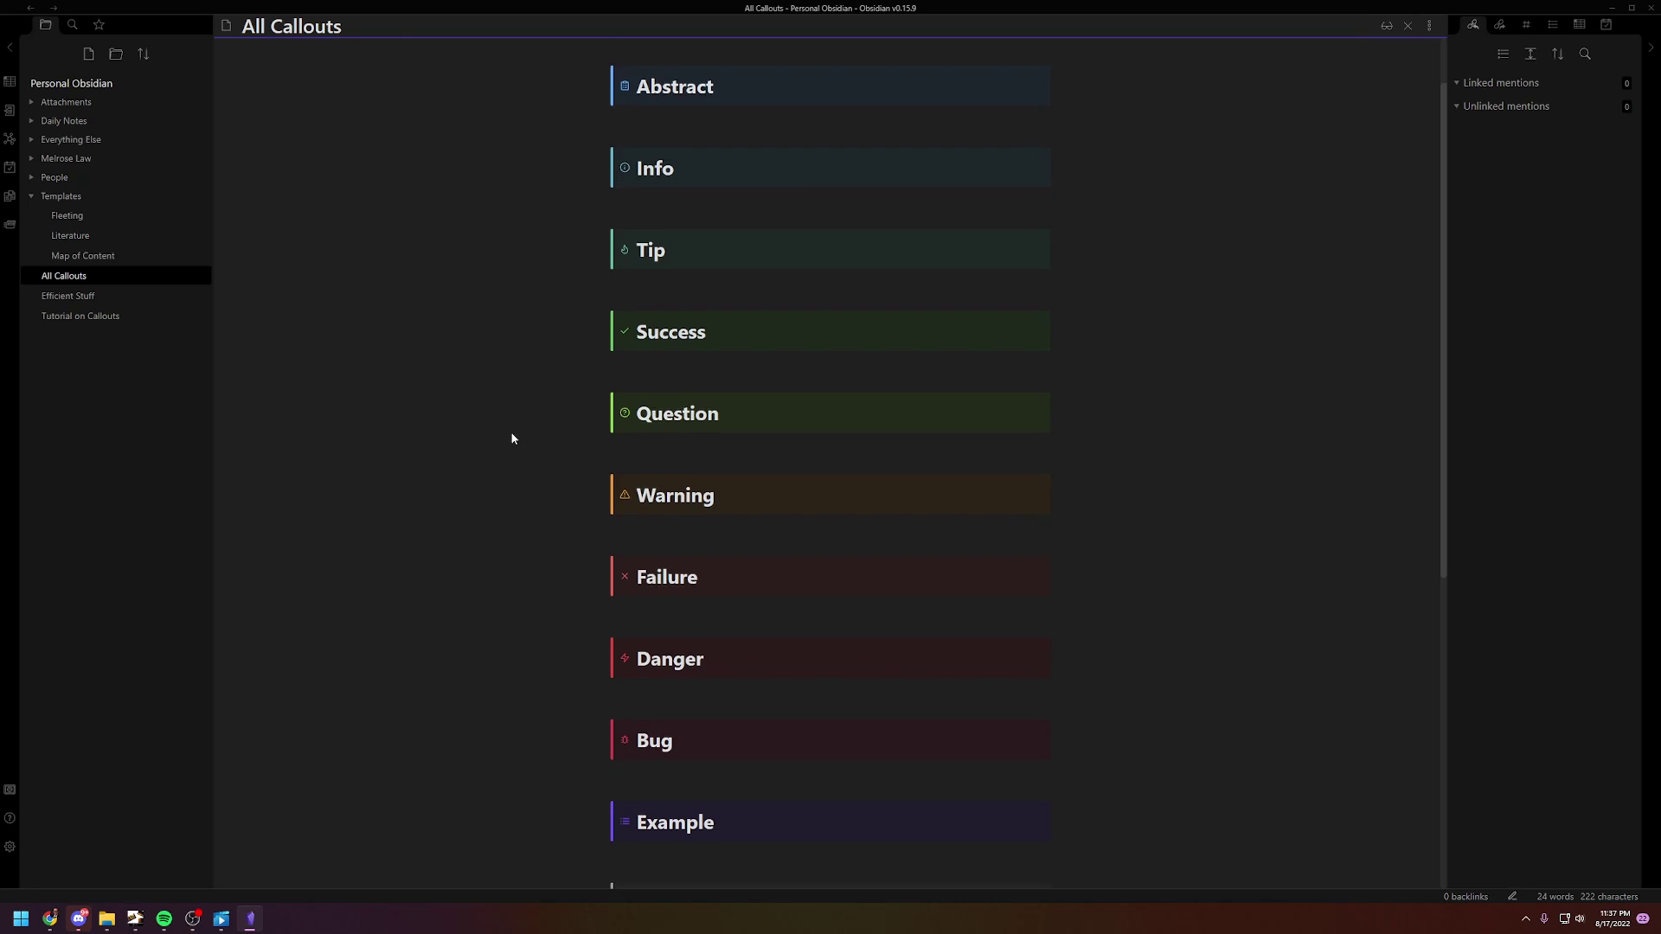
scroll(511, 439, down, 2)
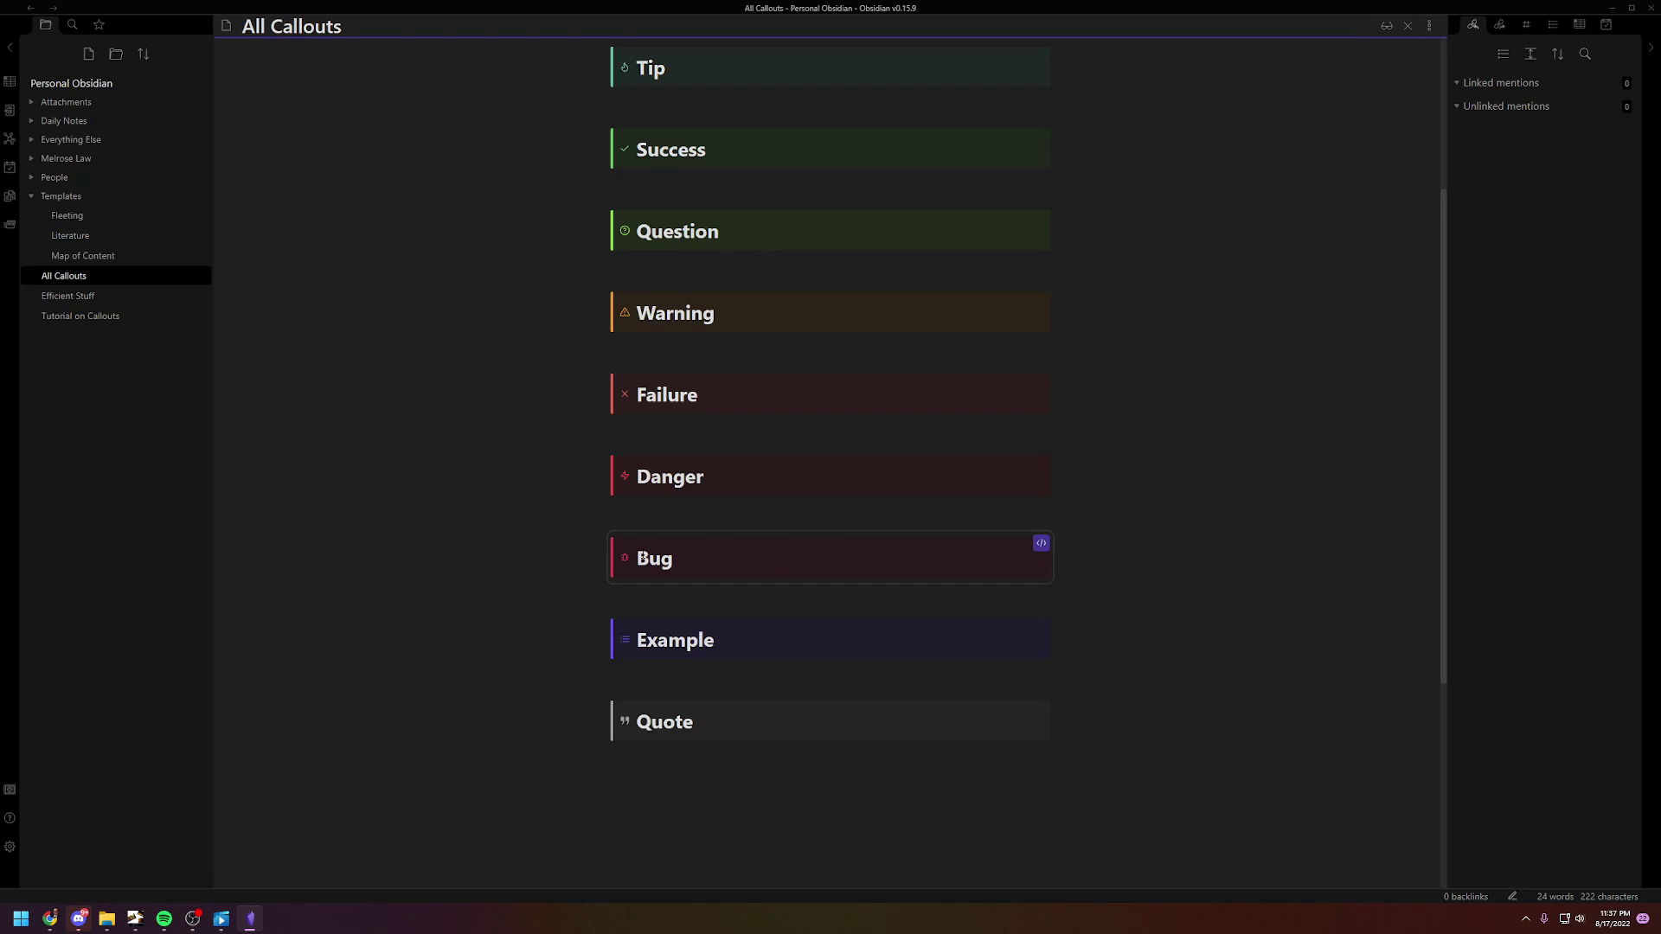
scroll(587, 550, up, 2)
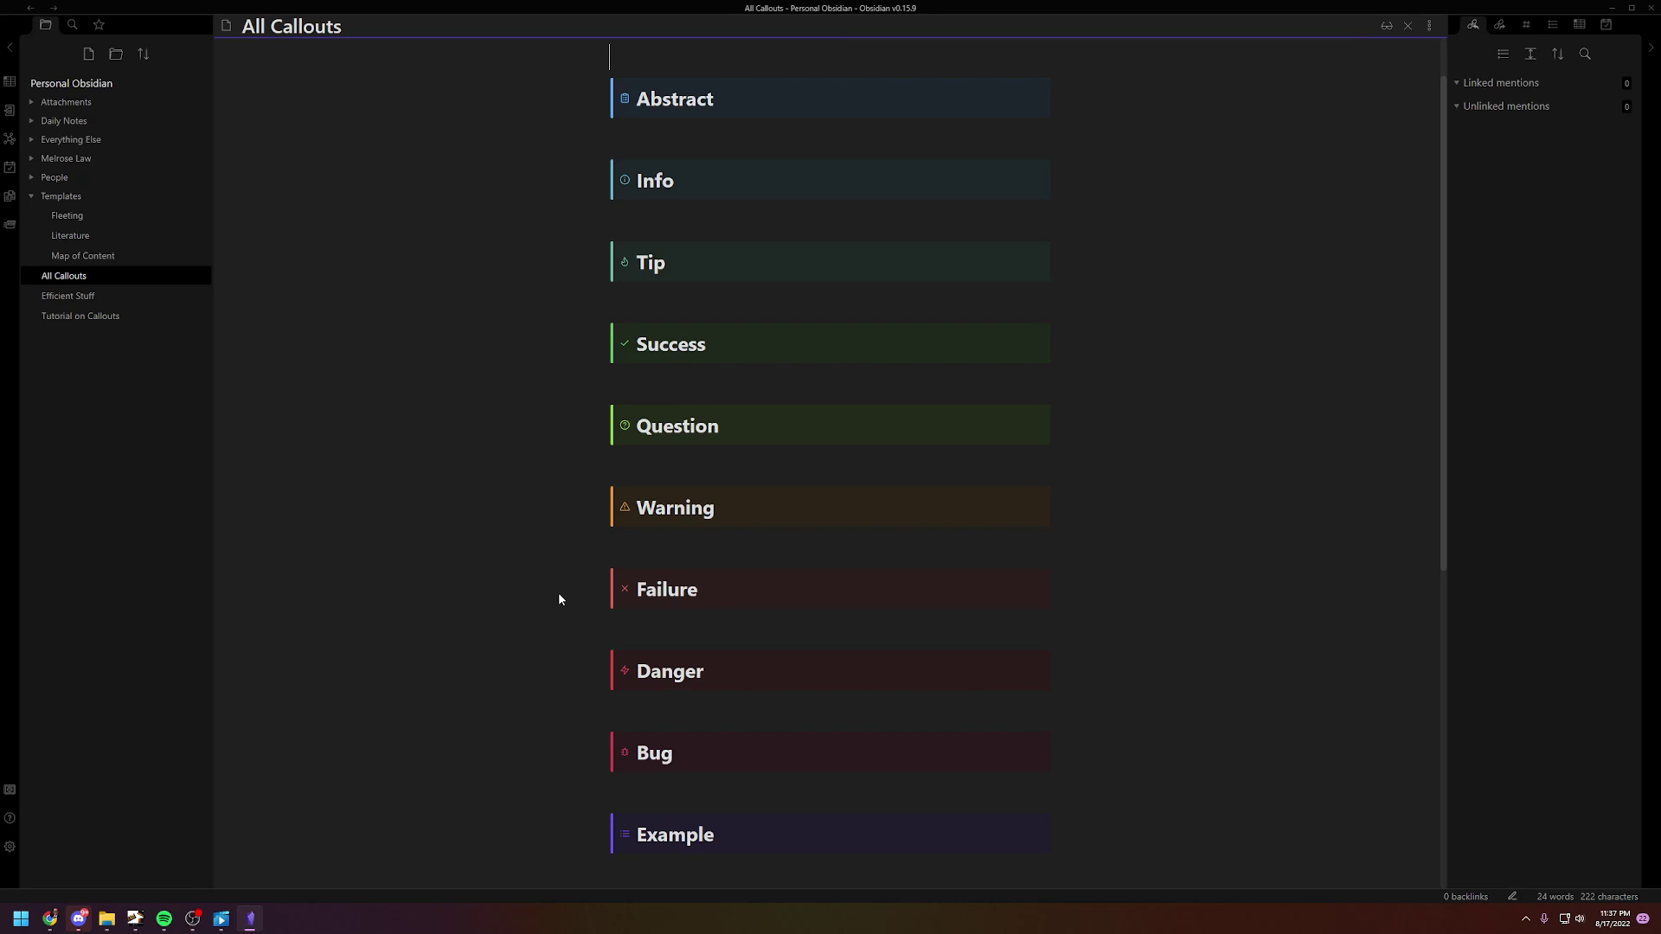
scroll(559, 588, down, 2)
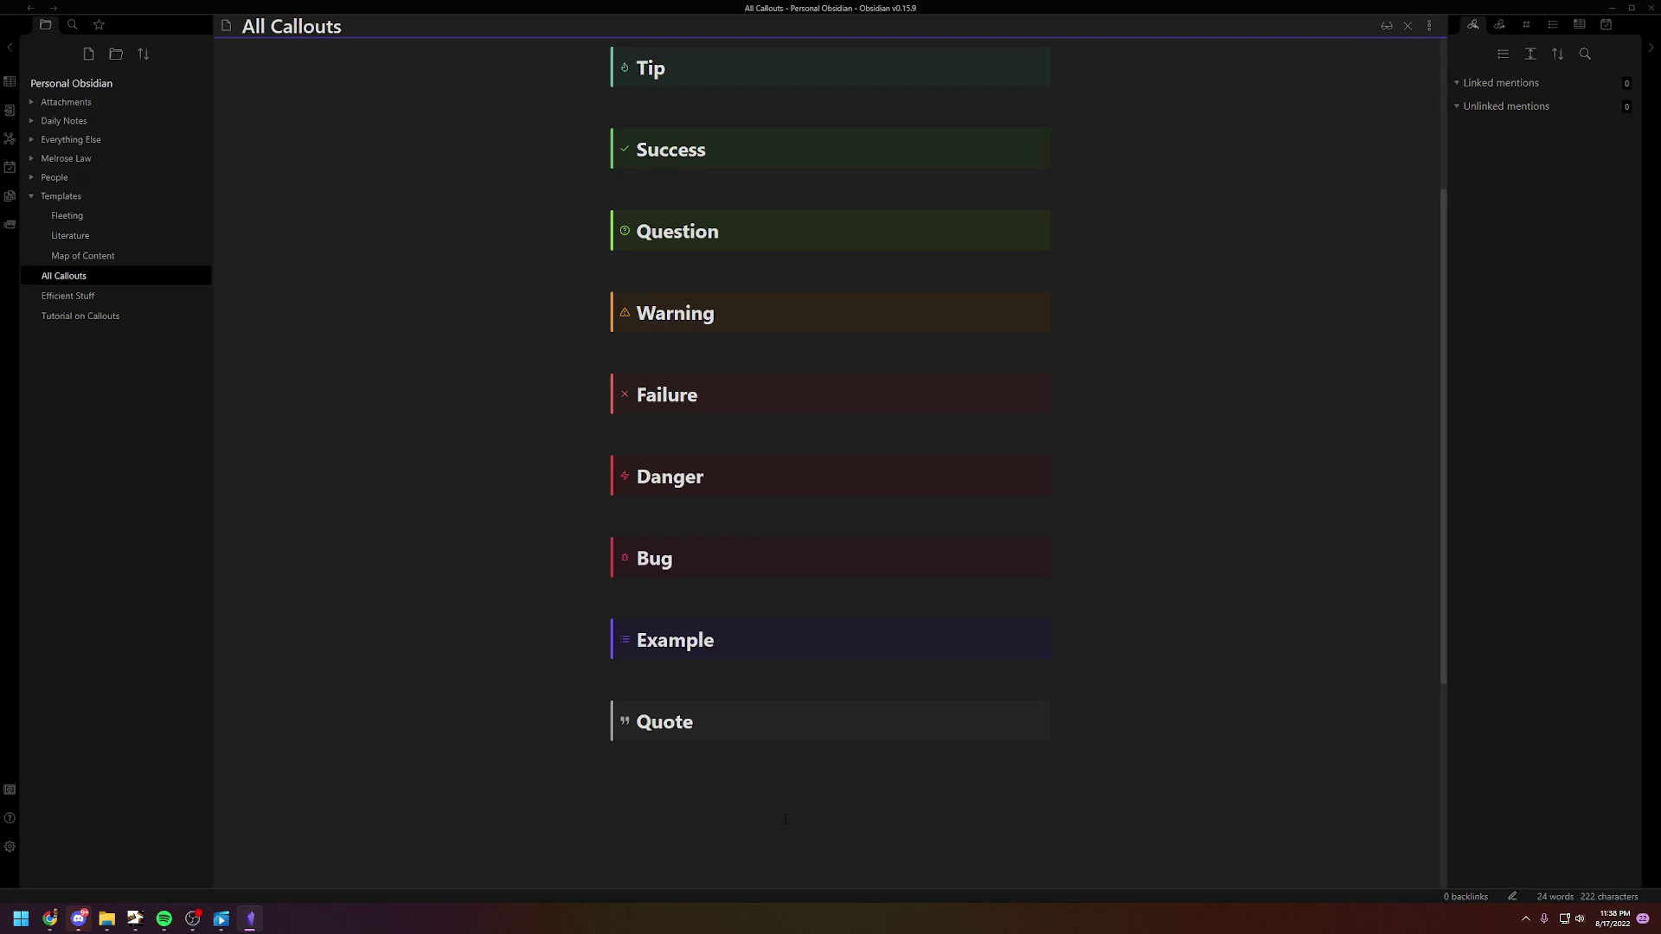
scroll(692, 737, up, 2)
scroll(567, 623, down, 3)
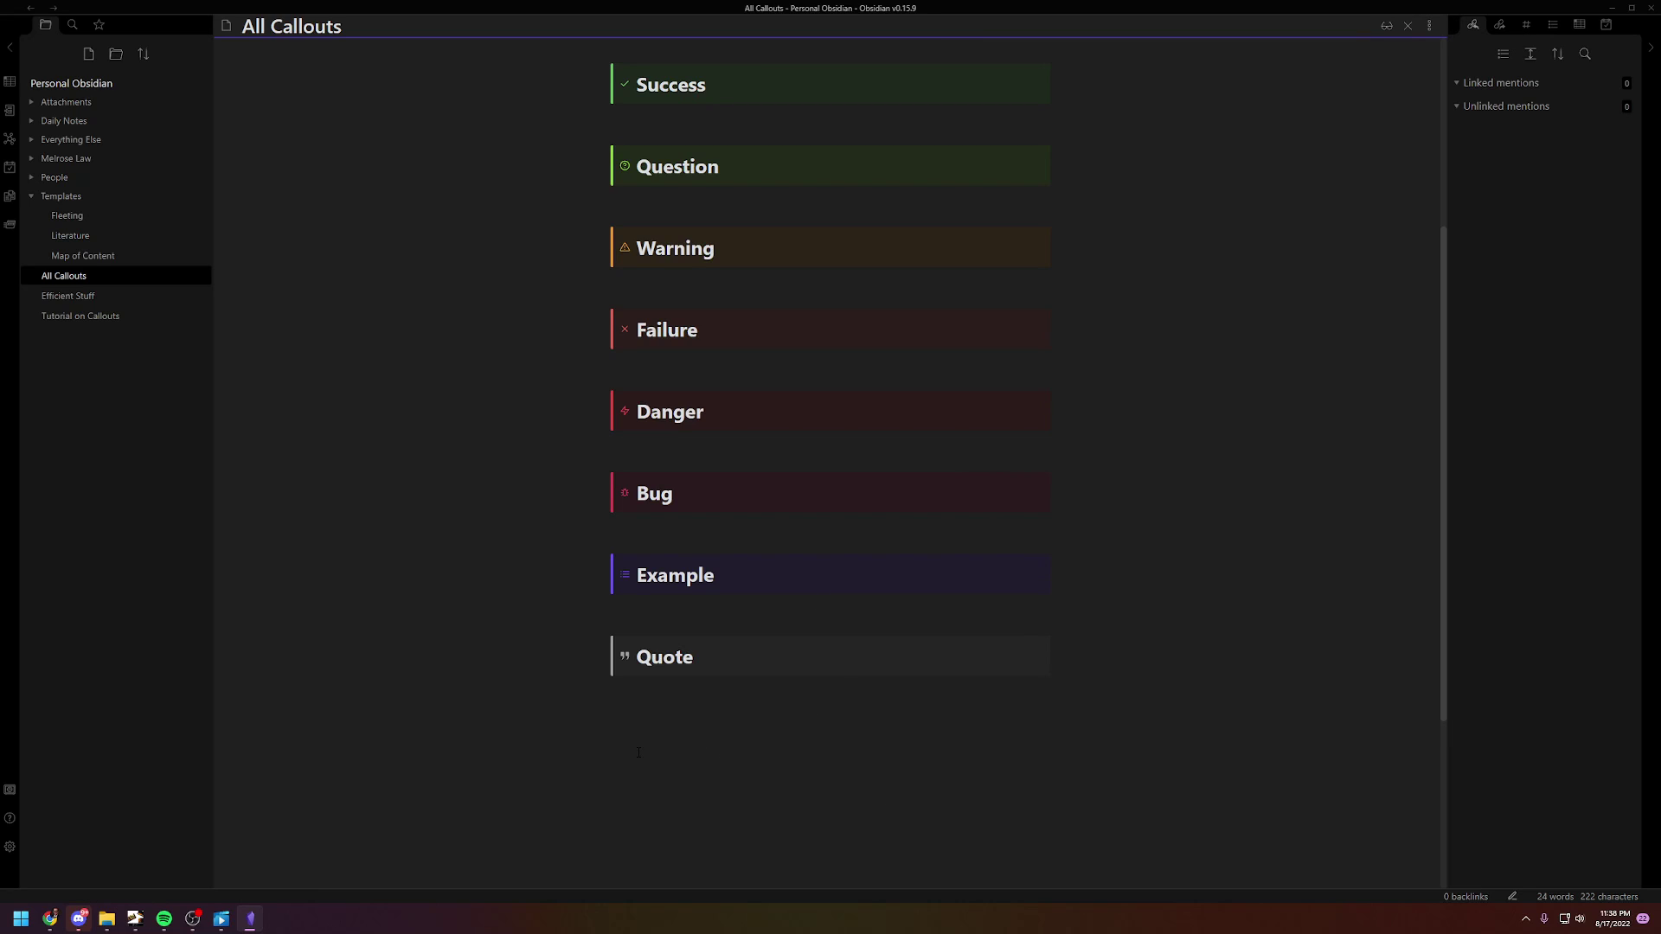
scroll(499, 668, up, 4)
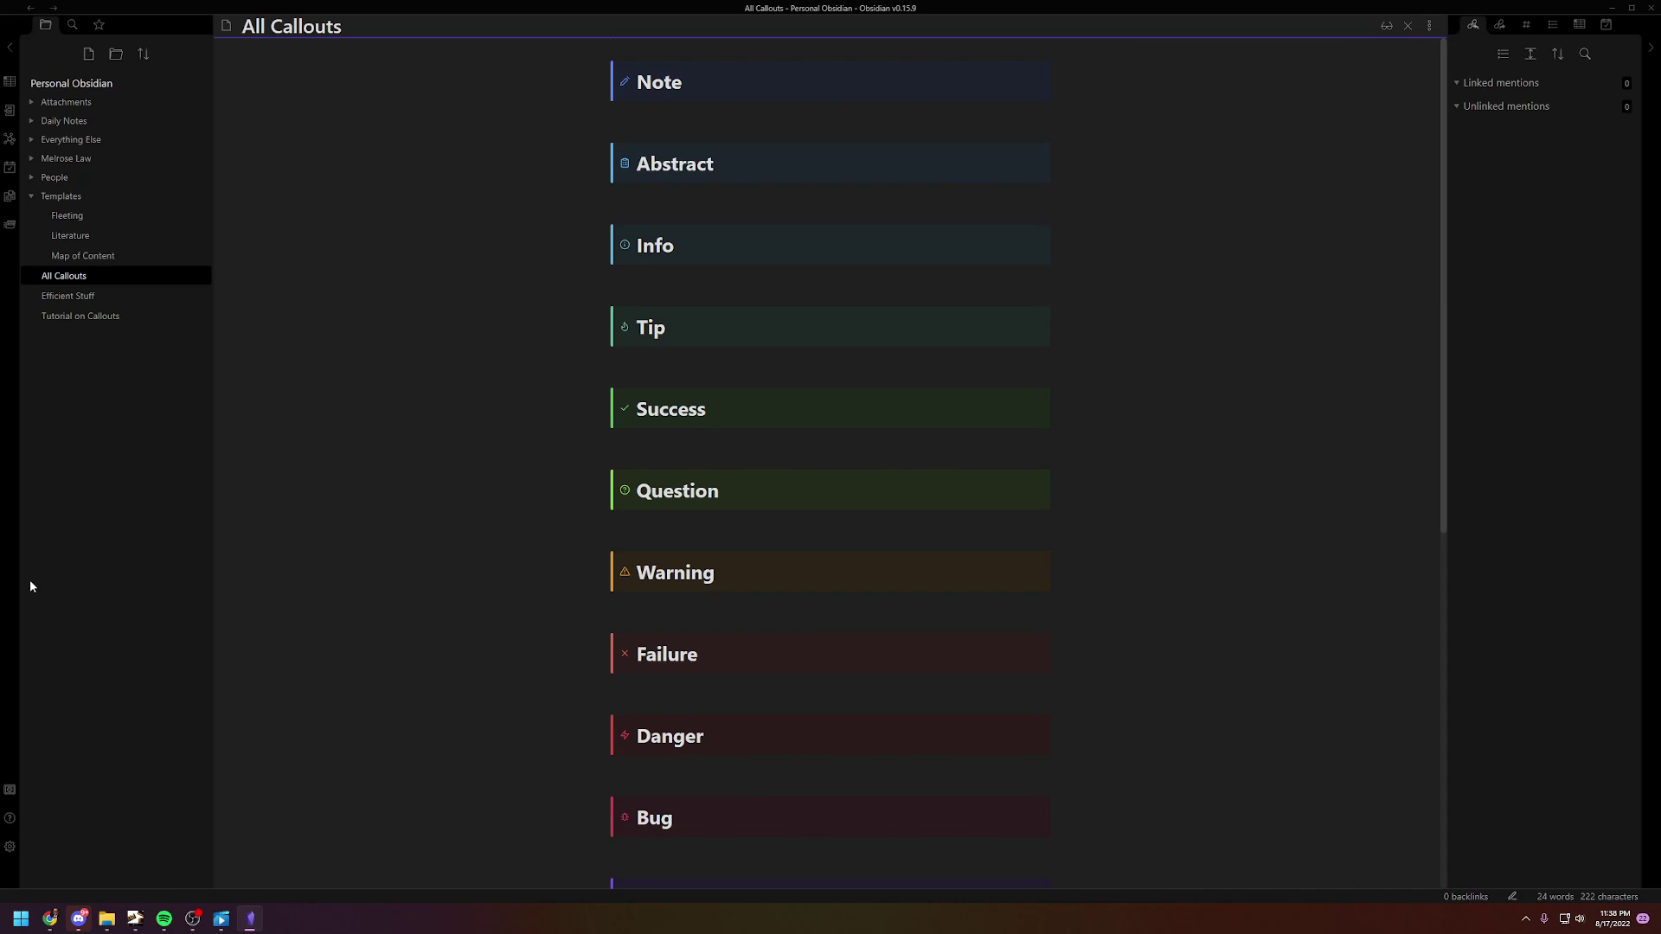
key(alt+Tab)
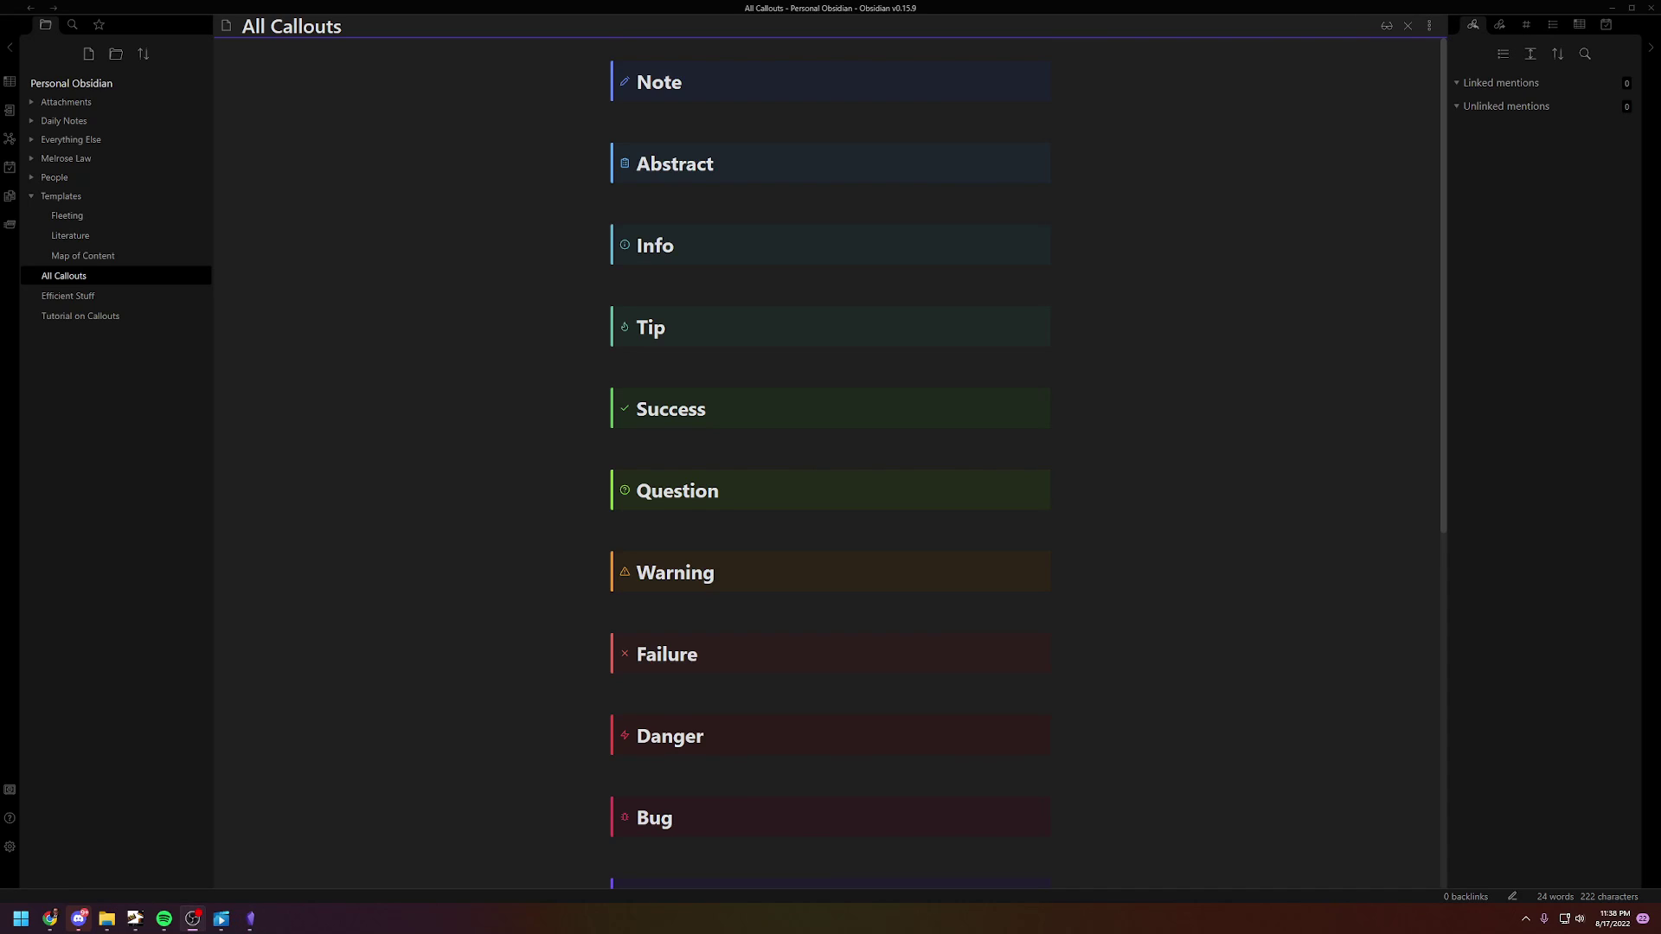